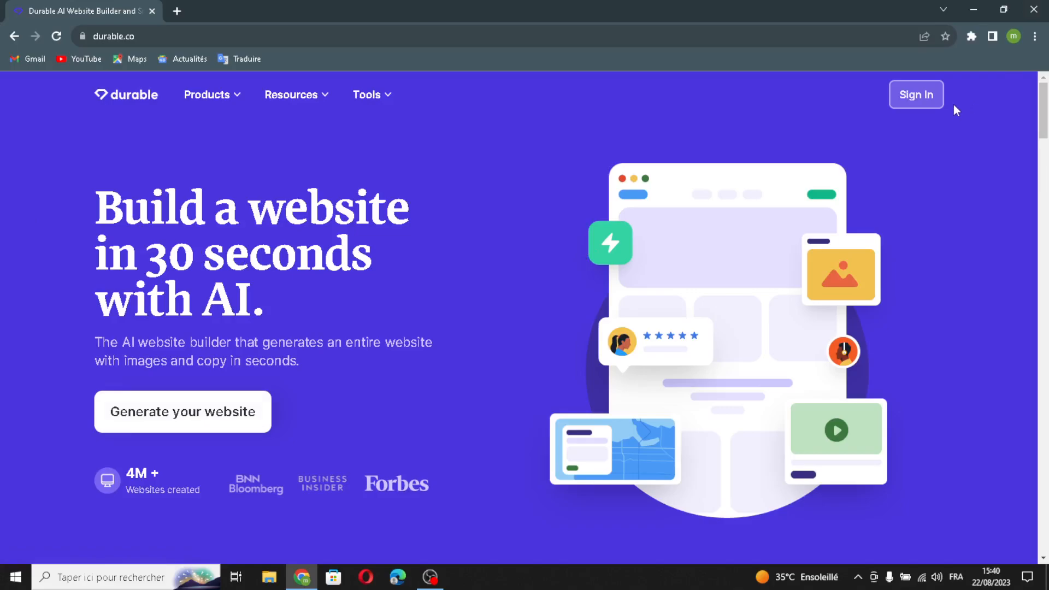
Step: Sign in and start a new business with the business name VRPropTours
{"action": "left_click", "coordinate": [911, 107]}
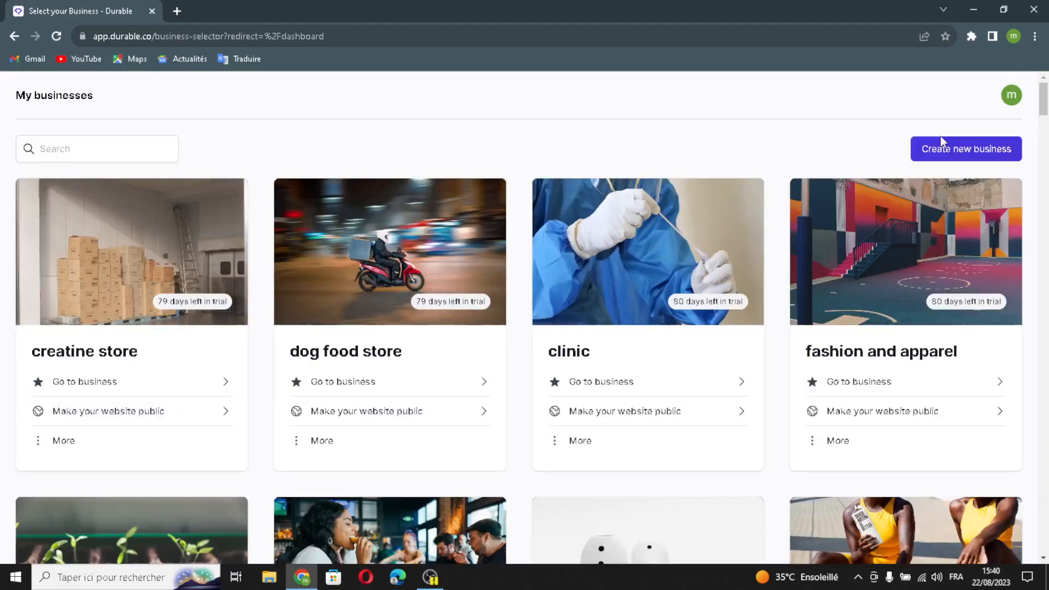
{"action": "left_click", "coordinate": [929, 146]}
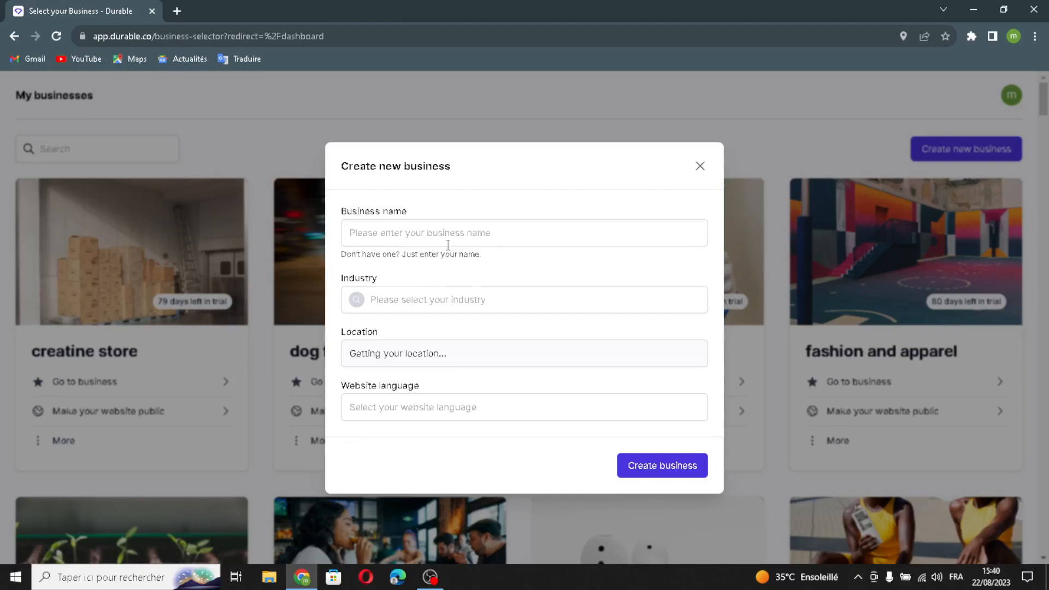
{"action": "left_click", "coordinate": [439, 232]}
{"action": "type", "text": "VRPropTours"}
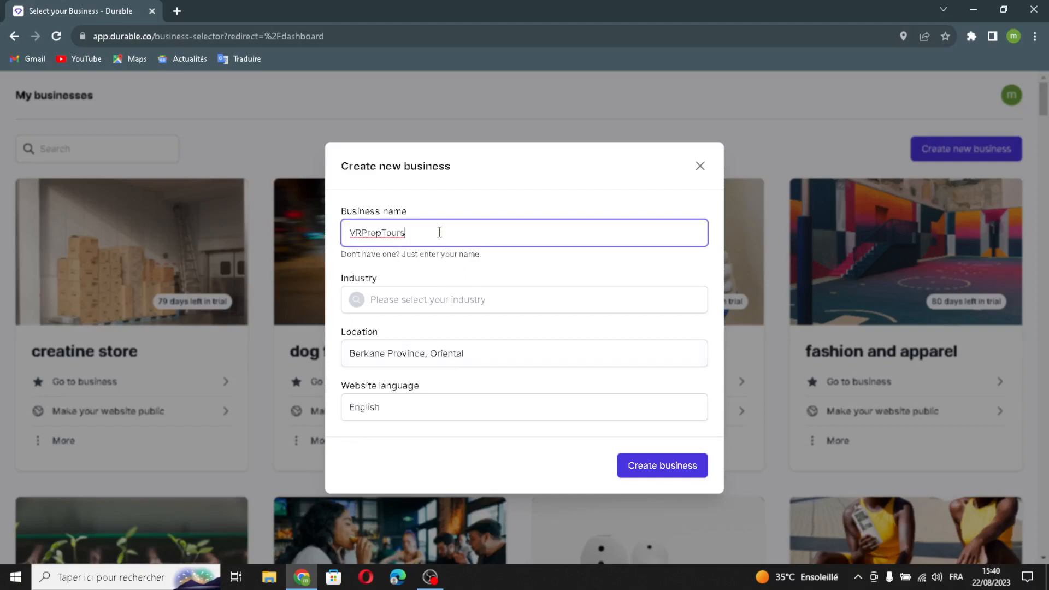
Step: Set the industry to "virtual reality real estate tours" and create the business to generate its website
{"action": "left_click", "coordinate": [437, 294]}
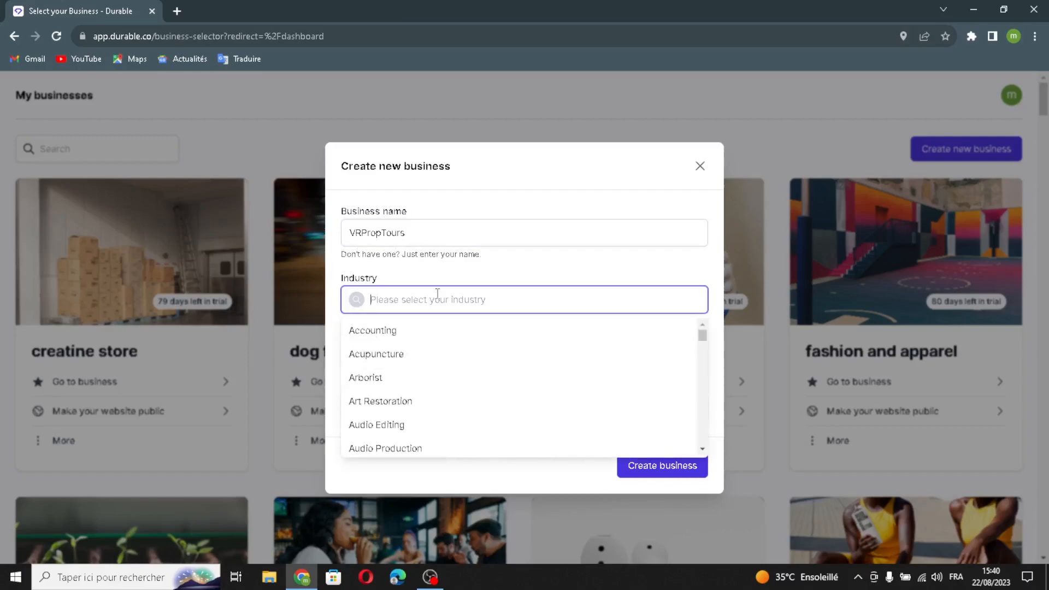
{"action": "type", "text": "c"}
{"action": "key", "text": "BackSpace"}
{"action": "type", "text": "v"}
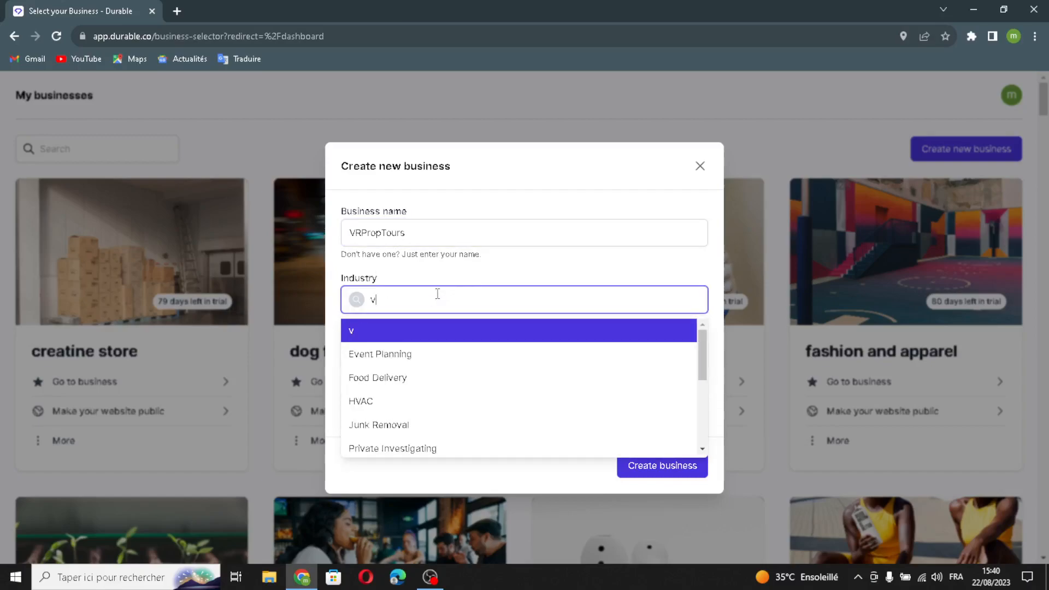
{"action": "type", "text": "irtual rea"}
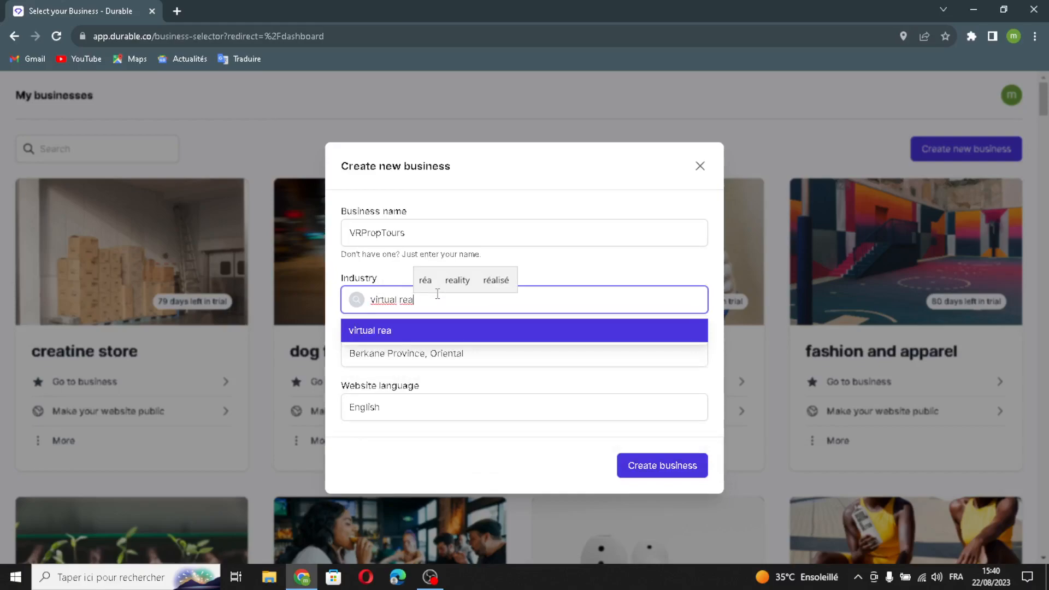
{"action": "type", "text": "lity real estate tours"}
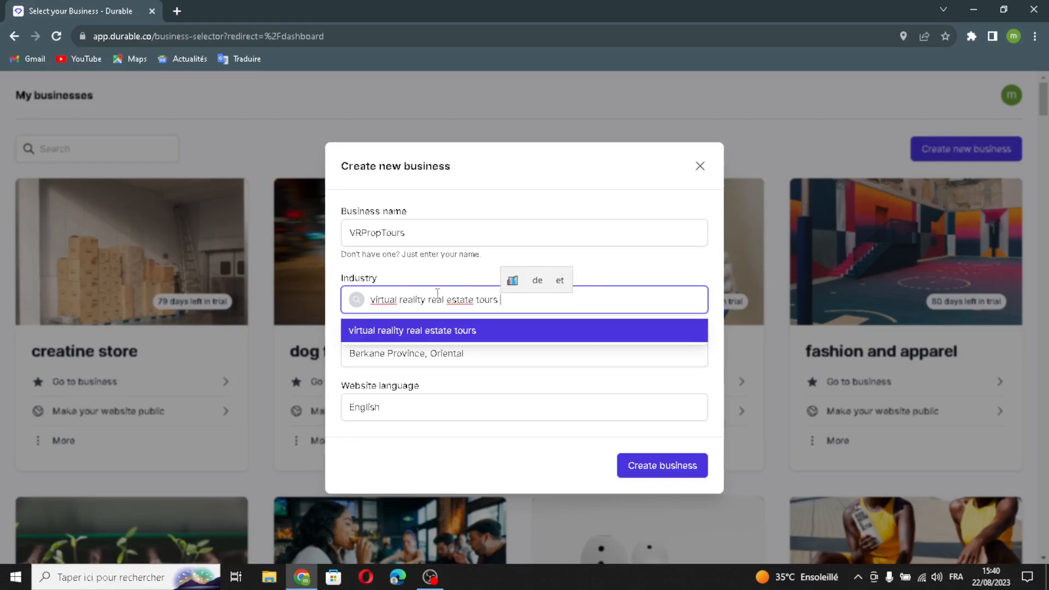
{"action": "left_click", "coordinate": [364, 385]}
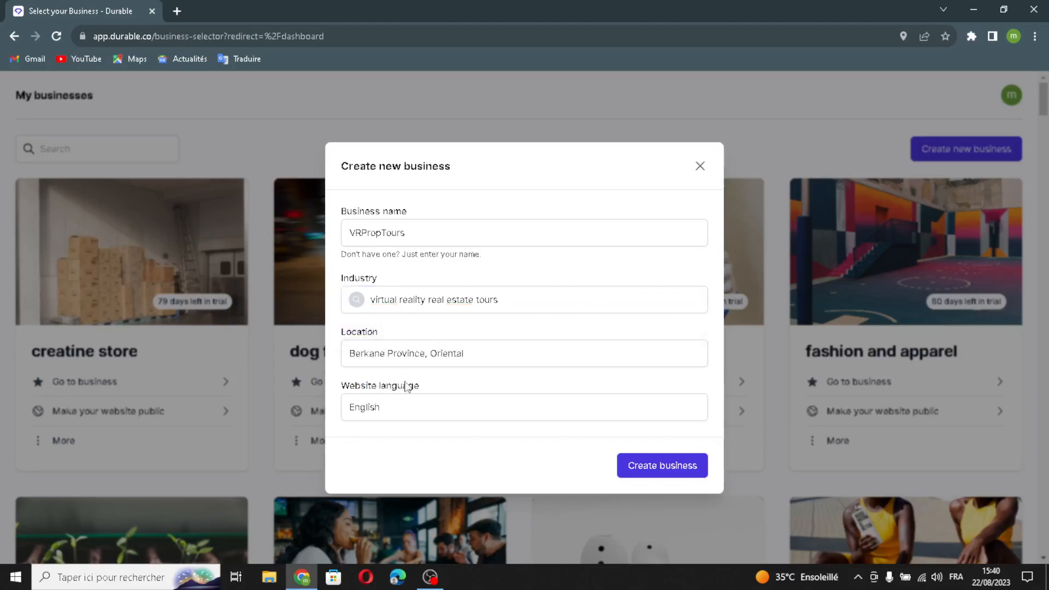
{"action": "left_click", "coordinate": [628, 472]}
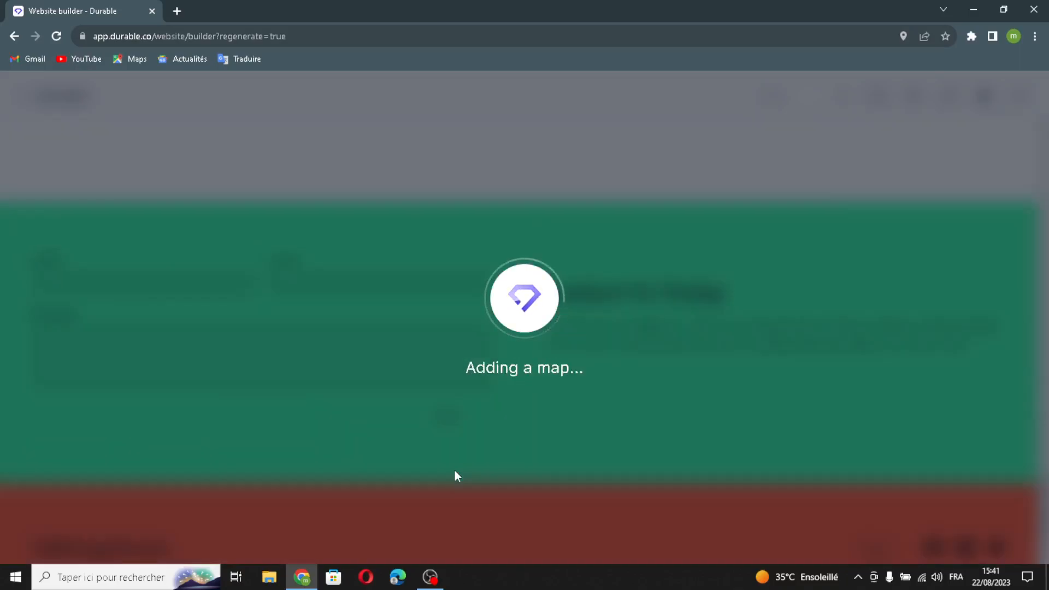
Step: Open the website's header for editing and turn on the option that replaces the company name with a logo
{"action": "scroll", "coordinate": [610, 373], "scroll_direction": "up", "scroll_amount": 20}
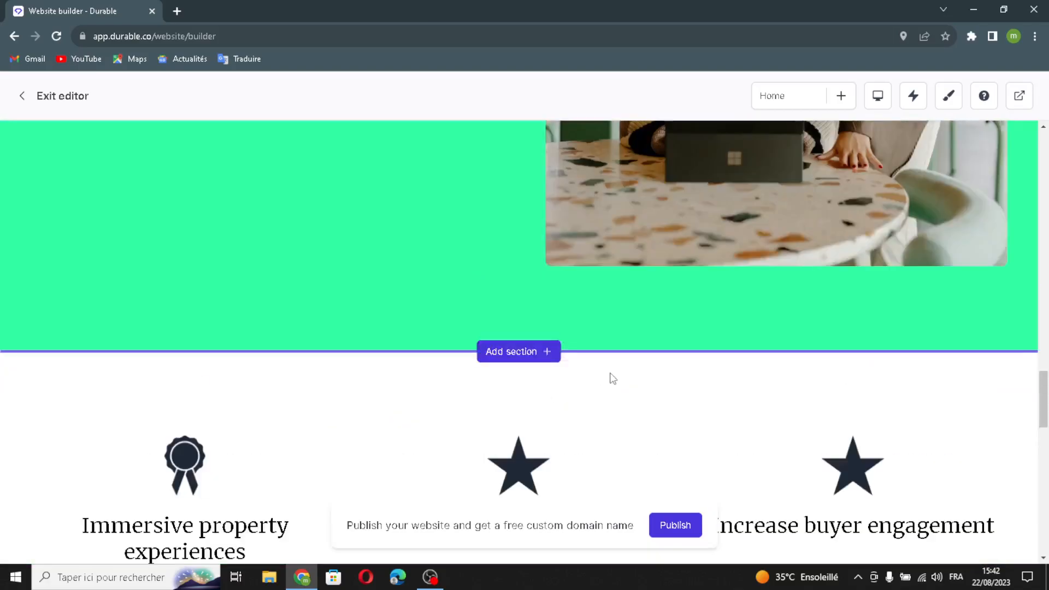
{"action": "scroll", "coordinate": [610, 372], "scroll_direction": "up", "scroll_amount": 5}
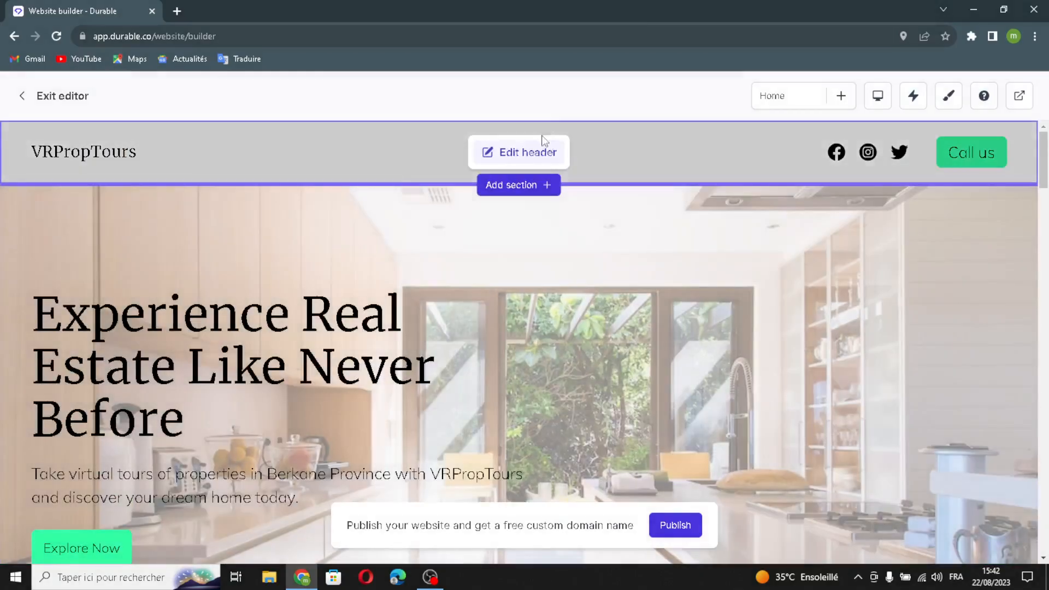
{"action": "left_click", "coordinate": [519, 152]}
{"action": "left_click_drag", "start_coordinate": [914, 292], "coordinate": [940, 288]}
{"action": "left_click", "coordinate": [997, 344]}
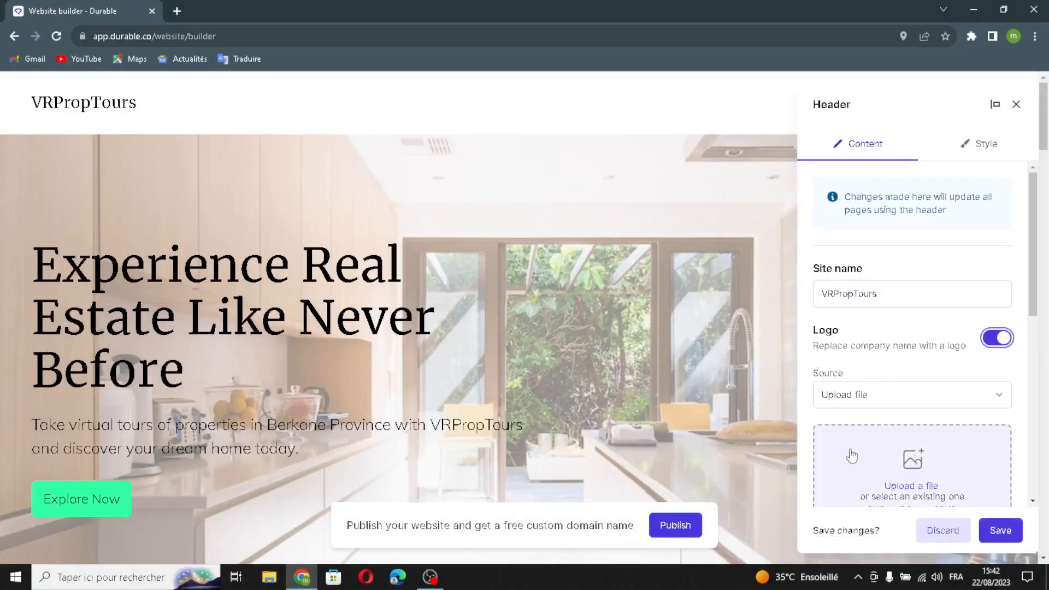
Step: Make the link of the header's "Call us" button open in a new page
{"action": "scroll", "coordinate": [906, 471], "scroll_direction": "down", "scroll_amount": 1}
{"action": "scroll", "coordinate": [906, 471], "scroll_direction": "down", "scroll_amount": 3}
{"action": "left_click_drag", "start_coordinate": [853, 365], "coordinate": [762, 366]}
{"action": "left_click", "coordinate": [928, 365]}
{"action": "left_click", "coordinate": [938, 415]}
{"action": "left_click", "coordinate": [844, 421]}
{"action": "left_click", "coordinate": [845, 466]}
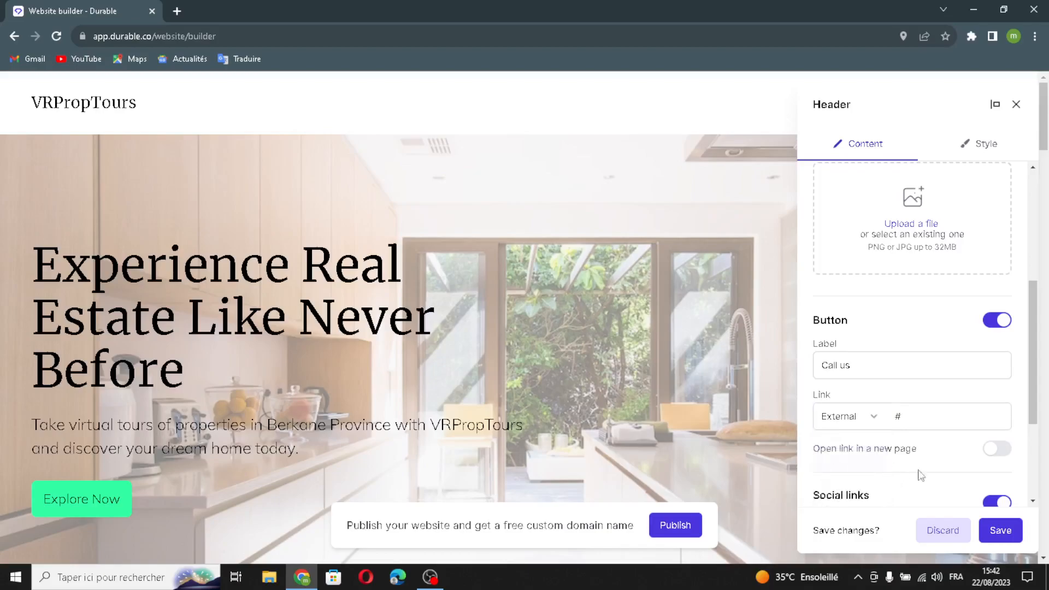
{"action": "left_click", "coordinate": [997, 449]}
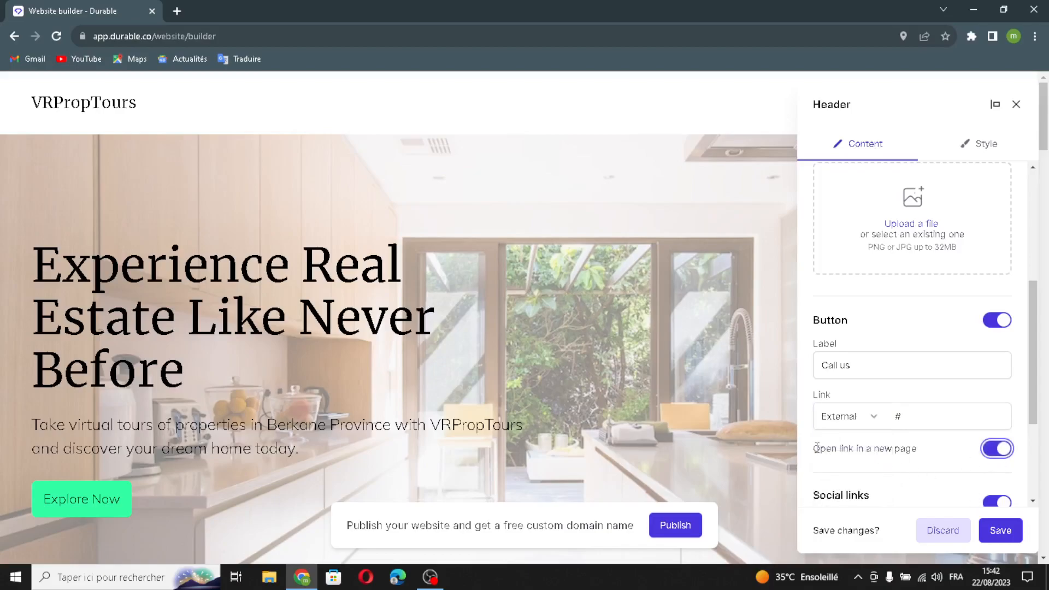
{"action": "scroll", "coordinate": [951, 462], "scroll_direction": "down", "scroll_amount": 2}
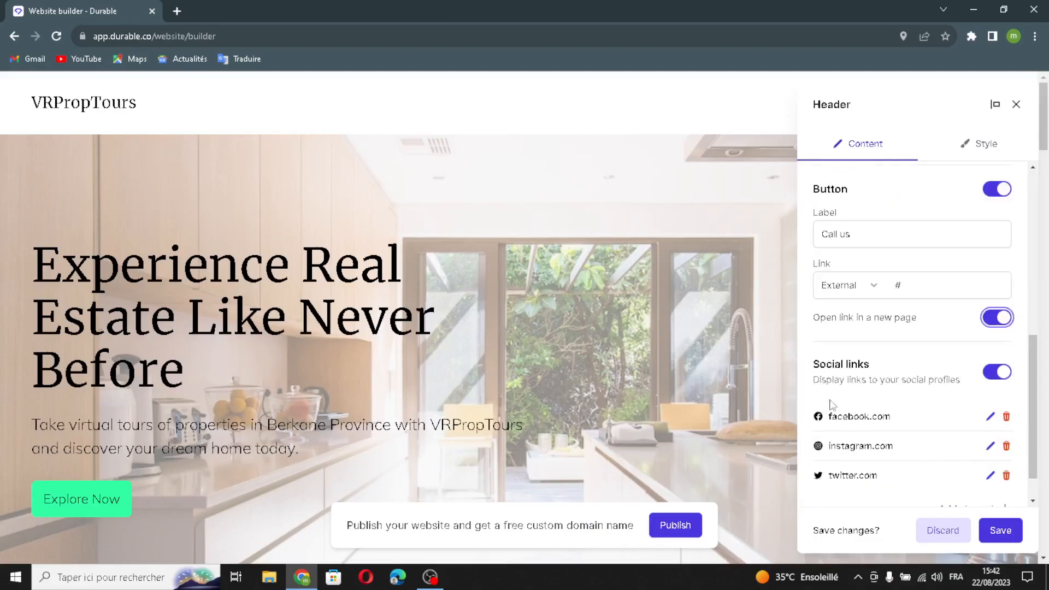
{"action": "scroll", "coordinate": [937, 447], "scroll_direction": "down", "scroll_amount": 1}
{"action": "left_click", "coordinate": [967, 469]}
{"action": "left_click", "coordinate": [556, 298]}
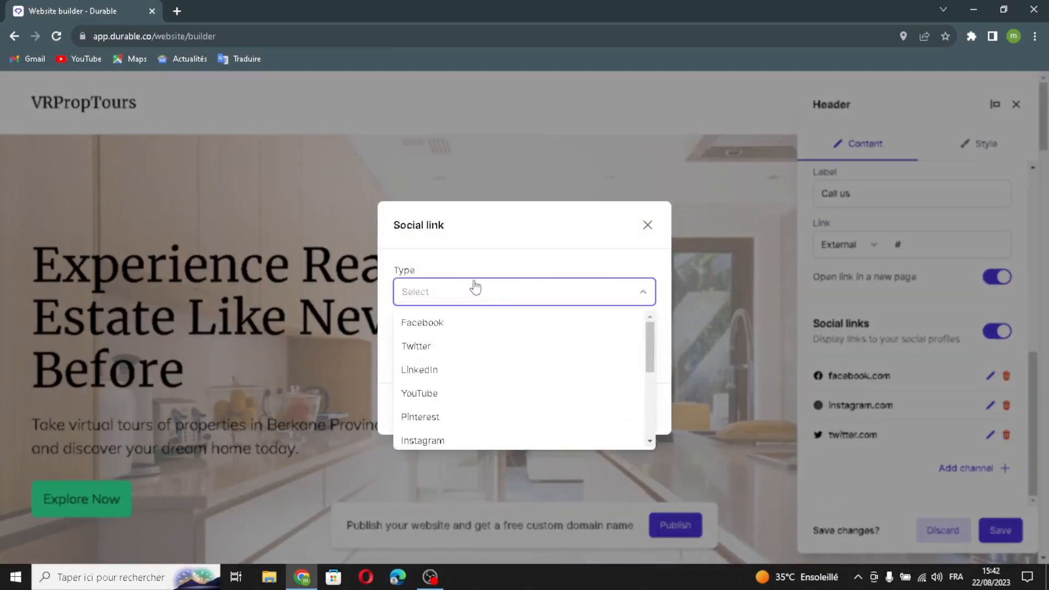
{"action": "left_click", "coordinate": [473, 295]}
{"action": "left_click", "coordinate": [454, 293]}
{"action": "left_click", "coordinate": [445, 295]}
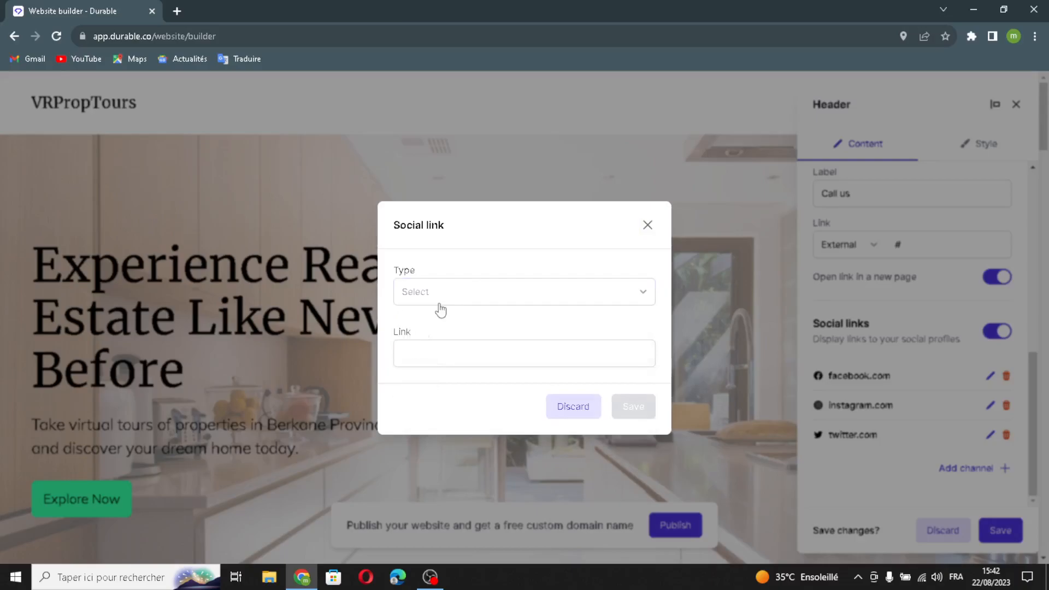
{"action": "left_click", "coordinate": [429, 354]}
{"action": "left_click", "coordinate": [452, 389]}
{"action": "left_click", "coordinate": [647, 225]}
Step: In the header's style settings, make the header sticky on scroll and full width on desktop
{"action": "left_click", "coordinate": [983, 143]}
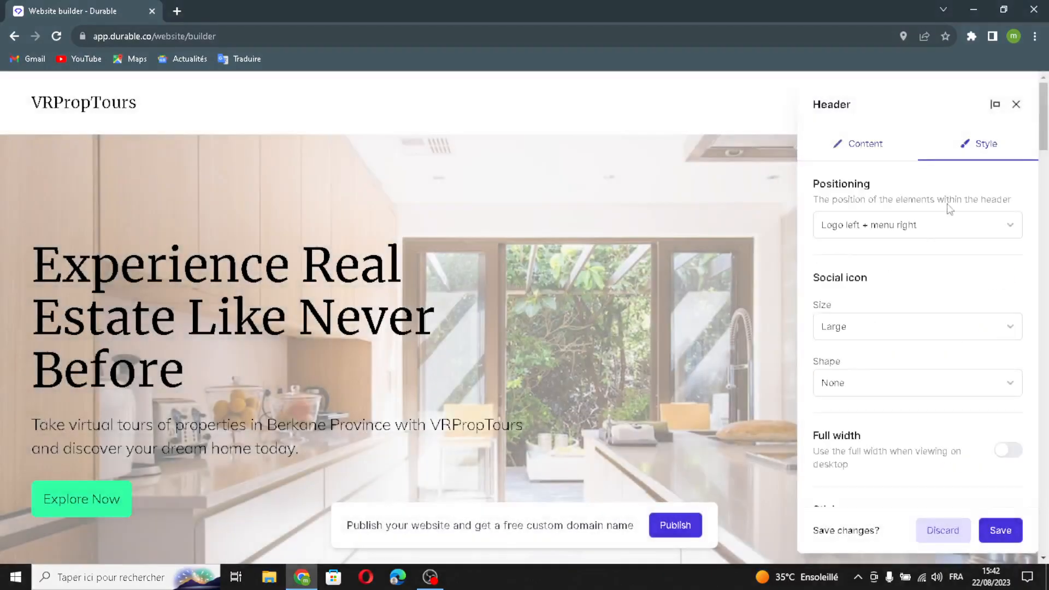
{"action": "scroll", "coordinate": [950, 212], "scroll_direction": "down", "scroll_amount": 5}
{"action": "scroll", "coordinate": [885, 281], "scroll_direction": "up", "scroll_amount": 5}
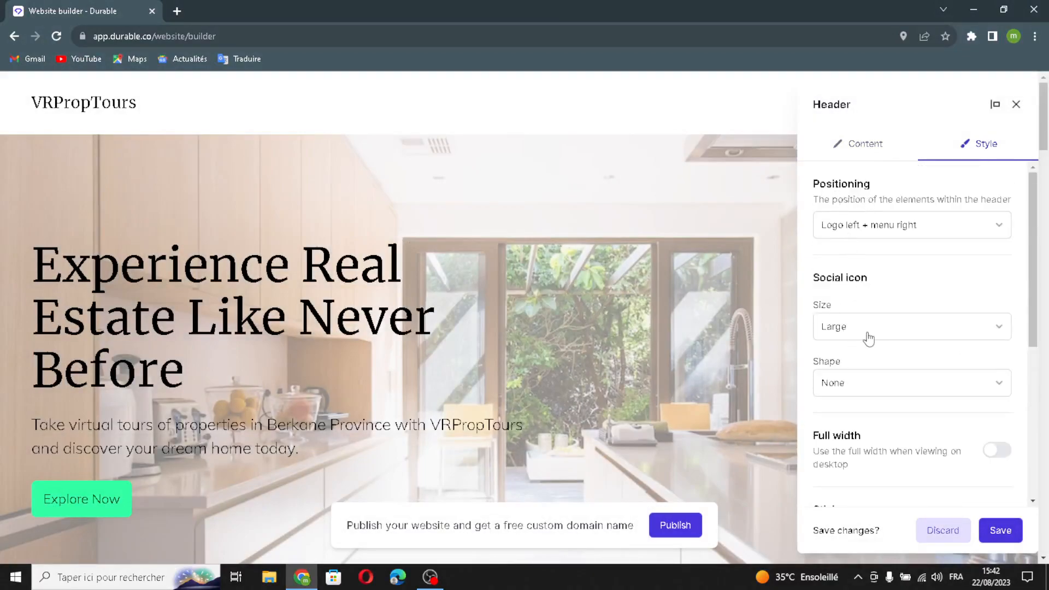
{"action": "scroll", "coordinate": [826, 377], "scroll_direction": "down", "scroll_amount": 3}
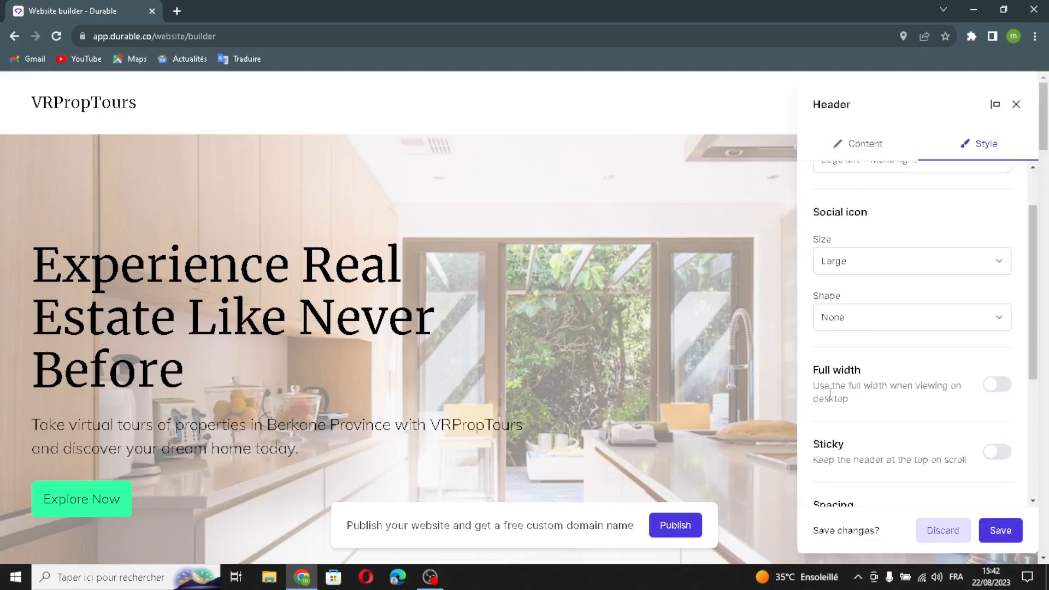
{"action": "left_click", "coordinate": [997, 321]}
{"action": "left_click", "coordinate": [997, 253]}
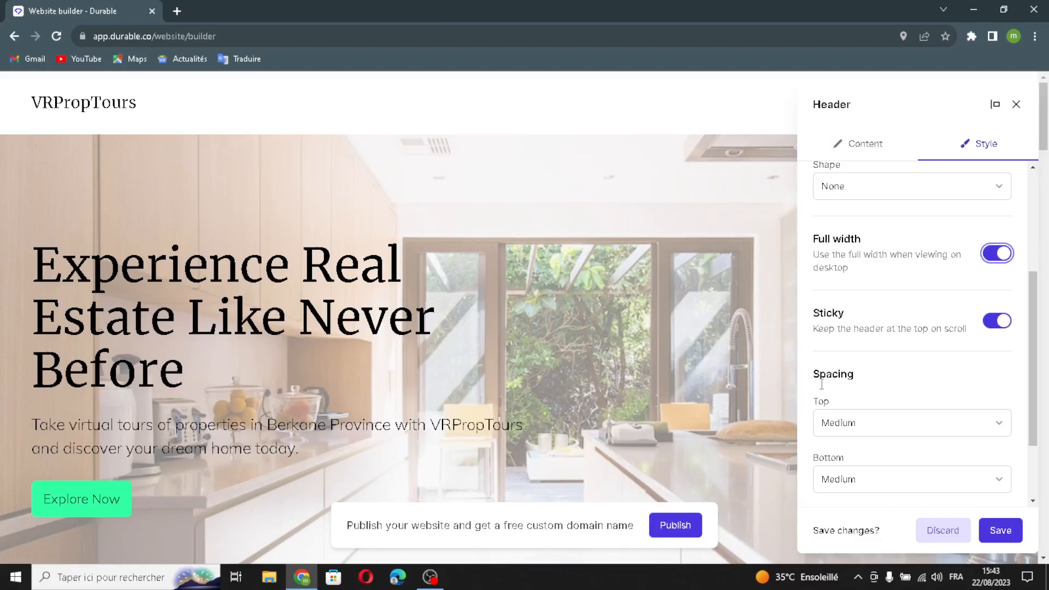
Step: Change the header's background colour to dark red and save the header changes
{"action": "scroll", "coordinate": [827, 422], "scroll_direction": "down", "scroll_amount": 2}
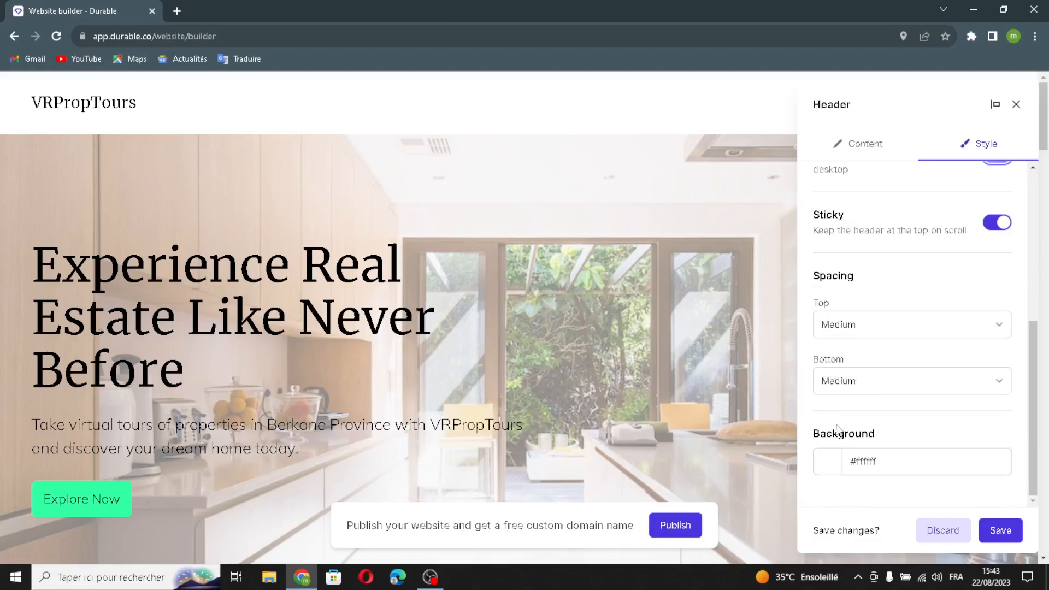
{"action": "left_click", "coordinate": [859, 461]}
{"action": "left_click", "coordinate": [917, 350]}
{"action": "left_click", "coordinate": [875, 376]}
{"action": "left_click", "coordinate": [964, 346]}
{"action": "left_click", "coordinate": [1001, 533]}
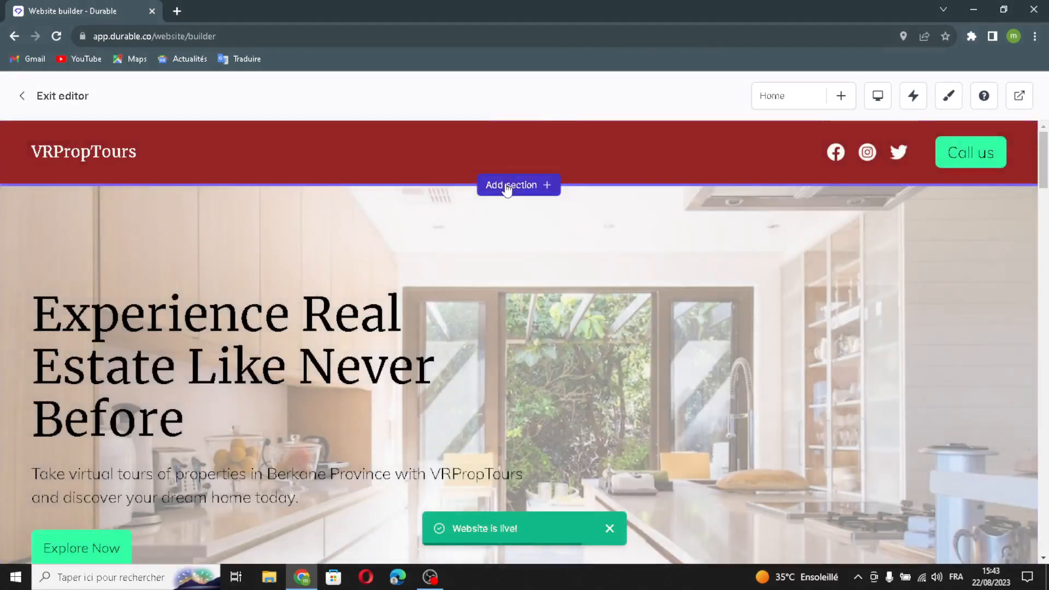
{"action": "left_click", "coordinate": [507, 186]}
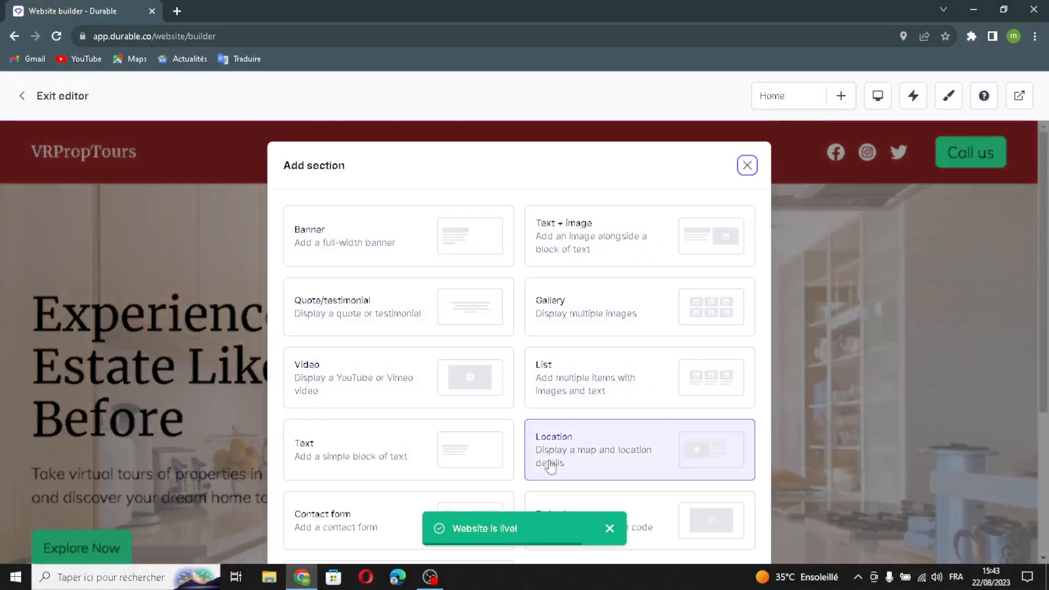
{"action": "scroll", "coordinate": [435, 417], "scroll_direction": "down", "scroll_amount": 3}
{"action": "scroll", "coordinate": [711, 226], "scroll_direction": "up", "scroll_amount": 2}
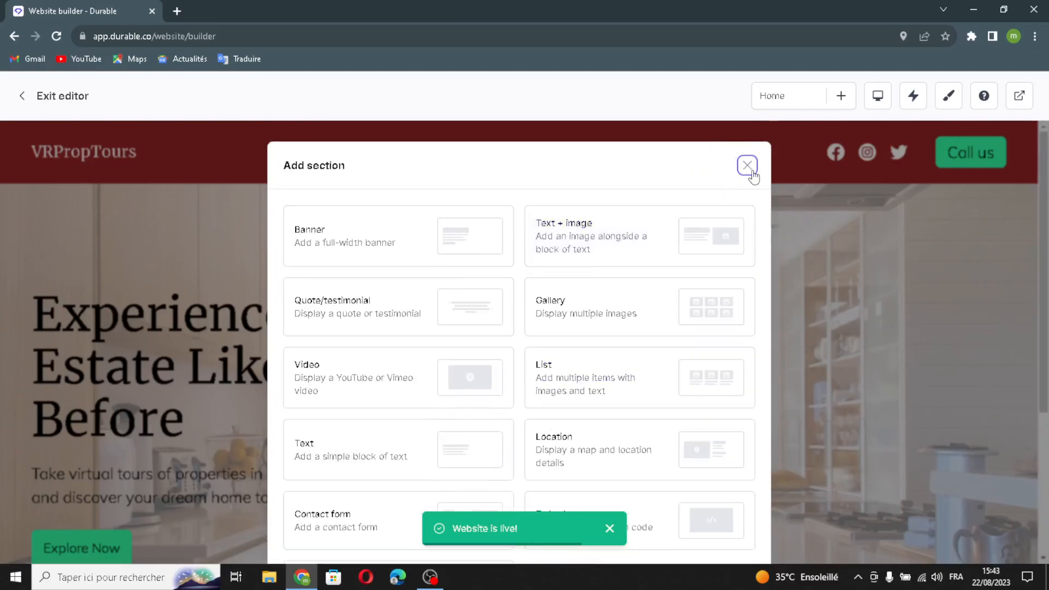
{"action": "left_click", "coordinate": [747, 139]}
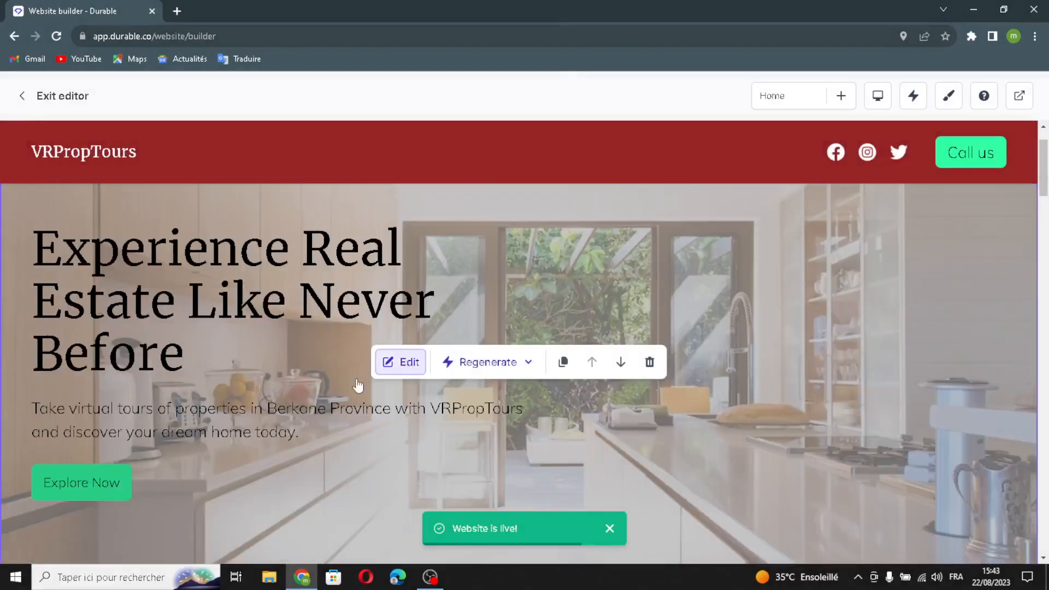
Step: Open the banner section for editing and regenerate its heading and subtext with AI
{"action": "left_click", "coordinate": [400, 362]}
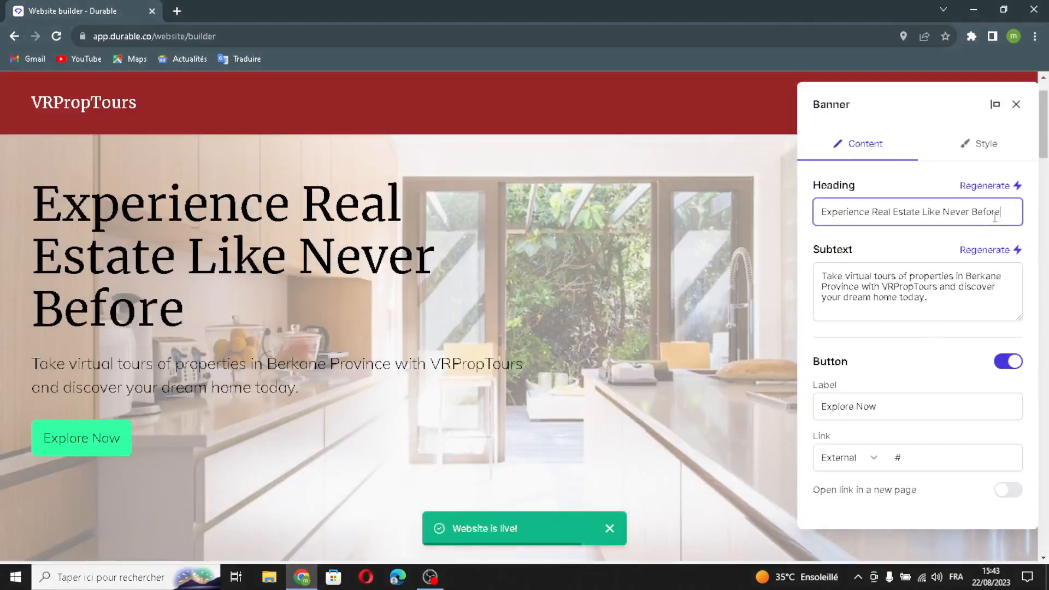
{"action": "left_click", "coordinate": [1016, 186]}
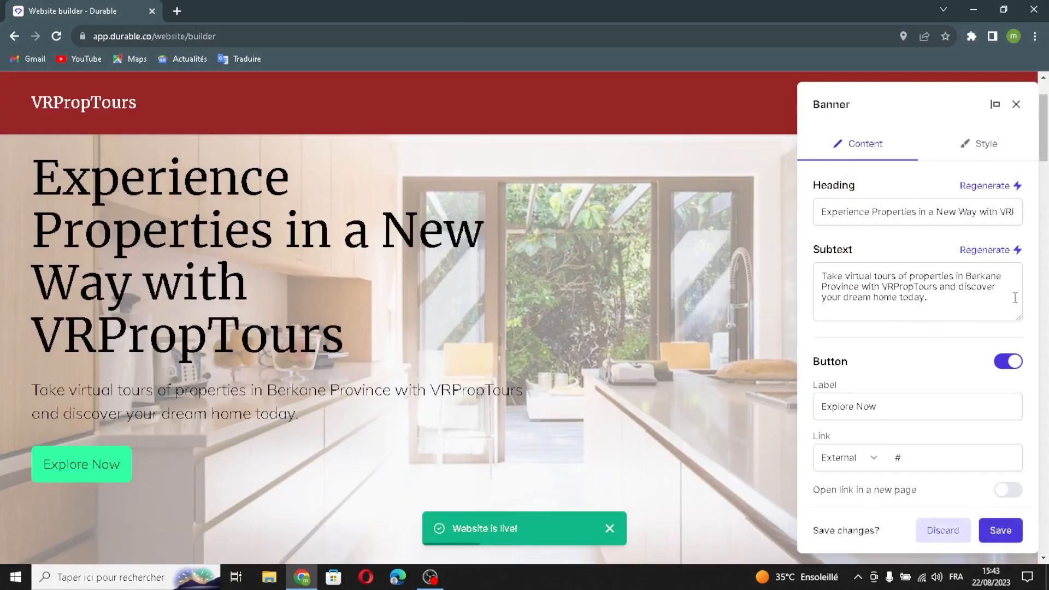
{"action": "left_click_drag", "start_coordinate": [974, 310], "coordinate": [946, 303]}
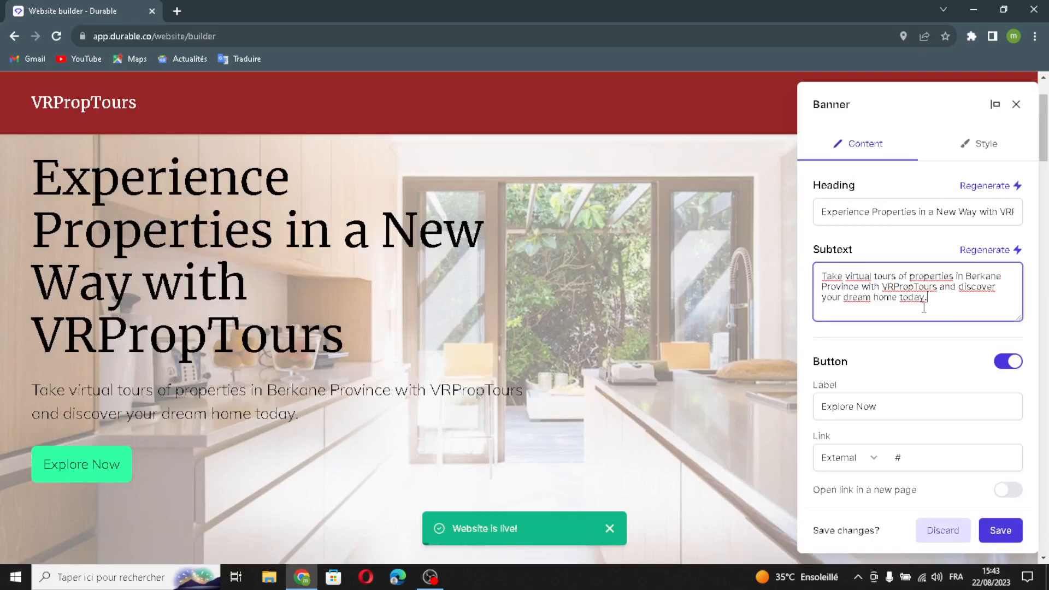
{"action": "left_click", "coordinate": [1017, 250]}
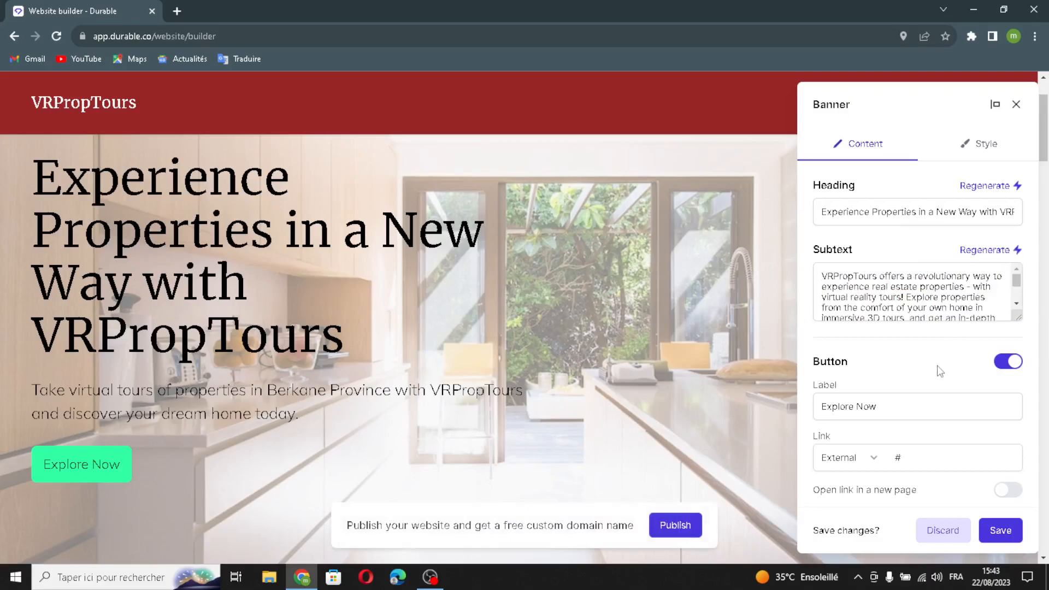
Step: Make the link of the banner's "Explore Now" button open in a new page
{"action": "left_click_drag", "start_coordinate": [922, 404], "coordinate": [798, 416]}
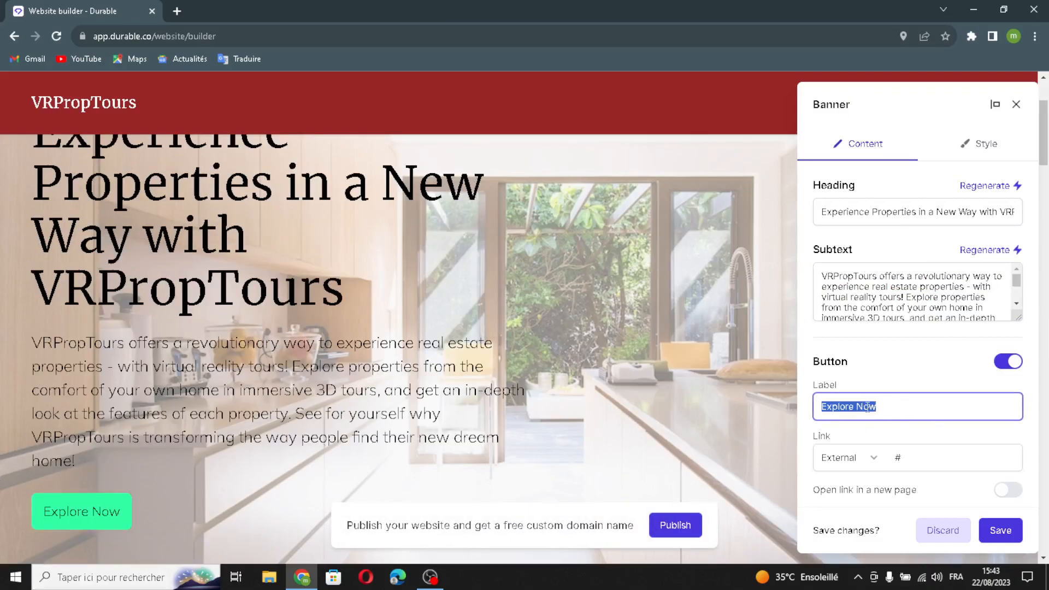
{"action": "left_click", "coordinate": [898, 454]}
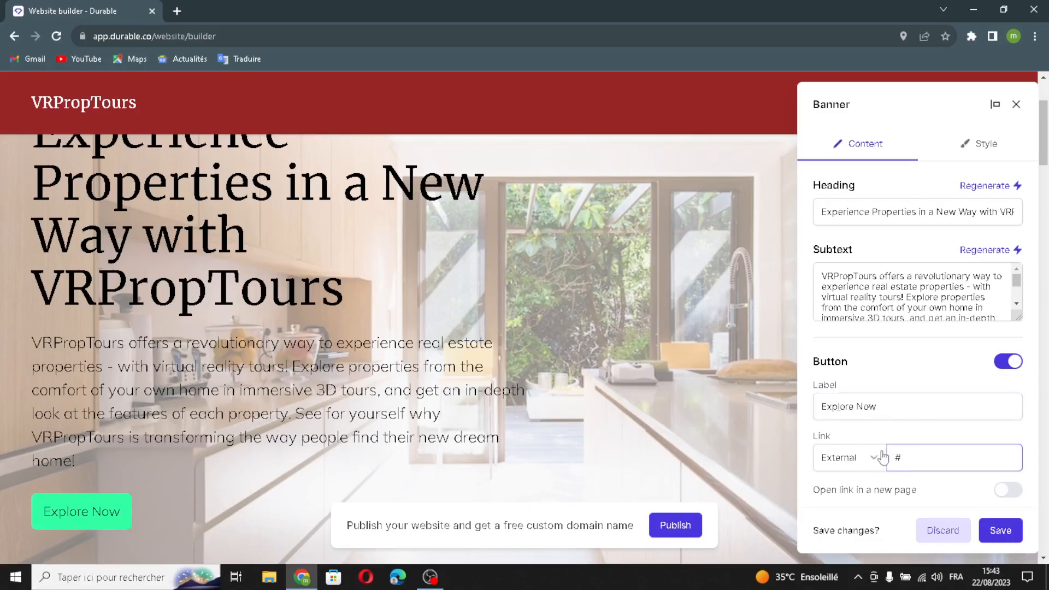
{"action": "left_click", "coordinate": [1004, 503]}
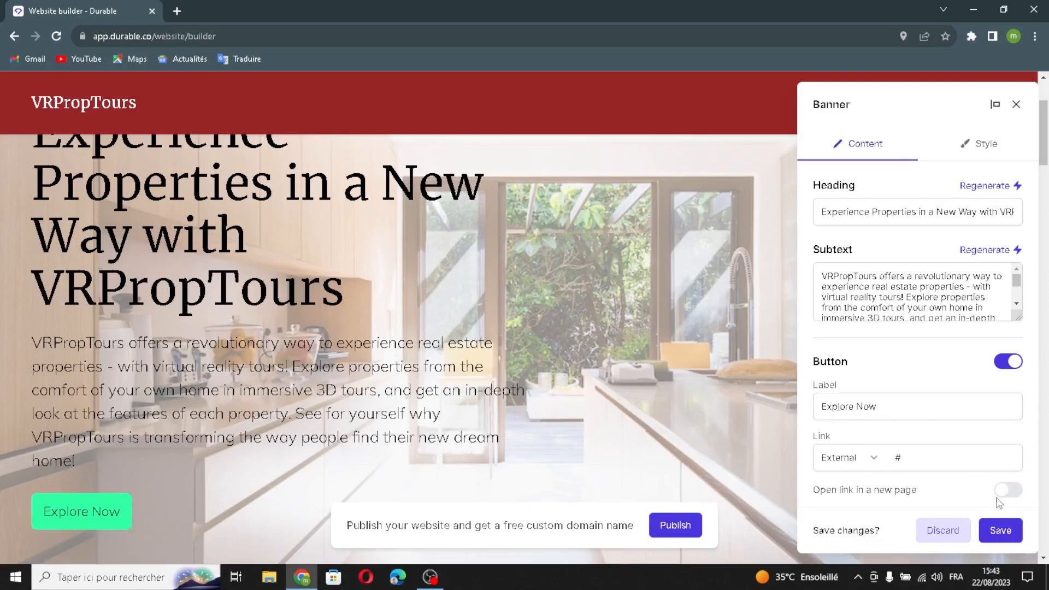
{"action": "left_click", "coordinate": [1000, 489]}
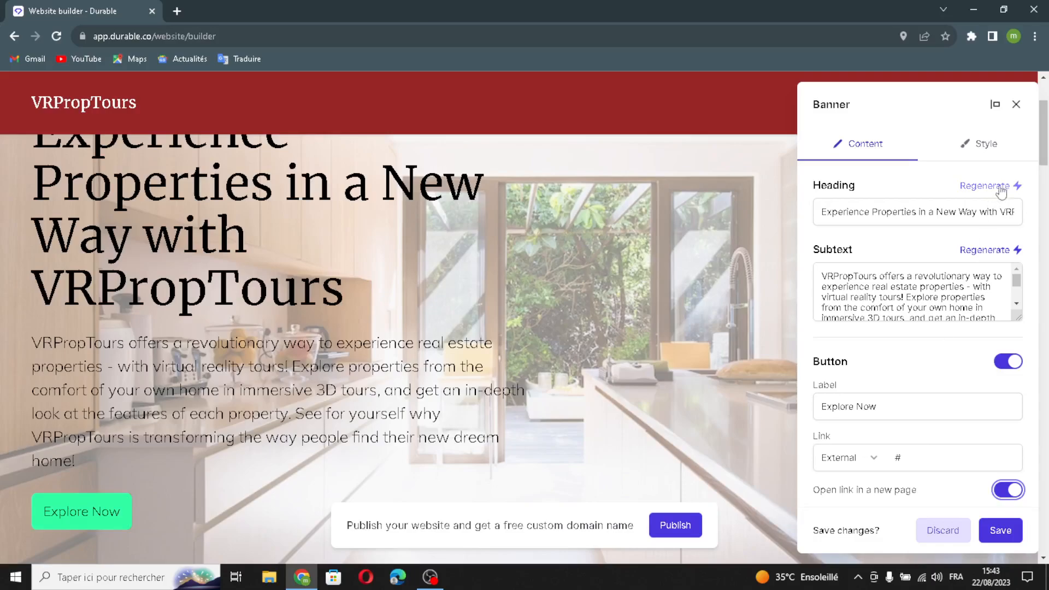
Step: In the banner's style settings, regenerate the background image with AI
{"action": "left_click", "coordinate": [988, 145]}
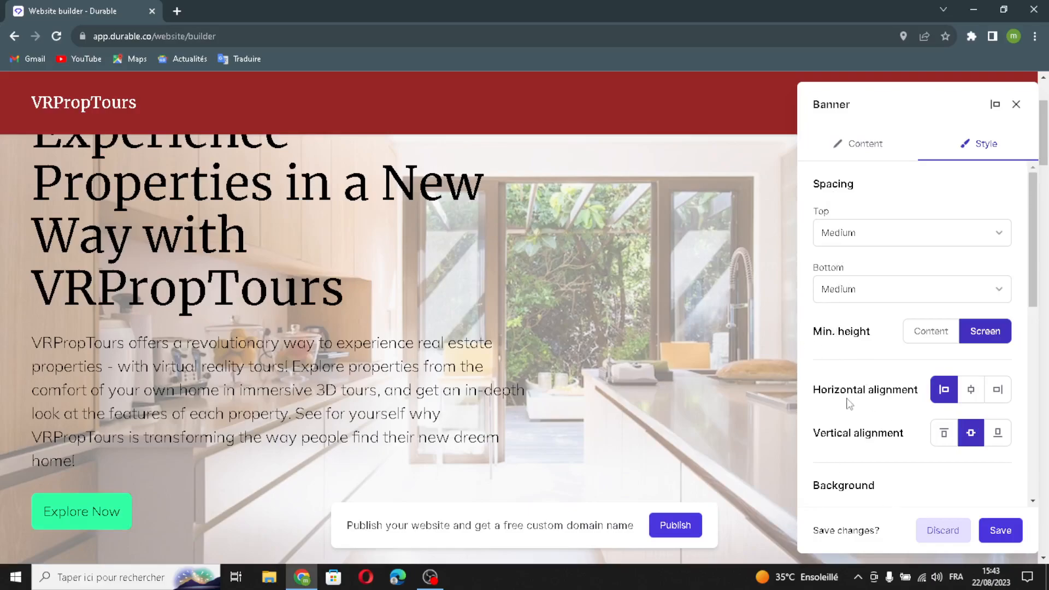
{"action": "scroll", "coordinate": [869, 469], "scroll_direction": "down", "scroll_amount": 1}
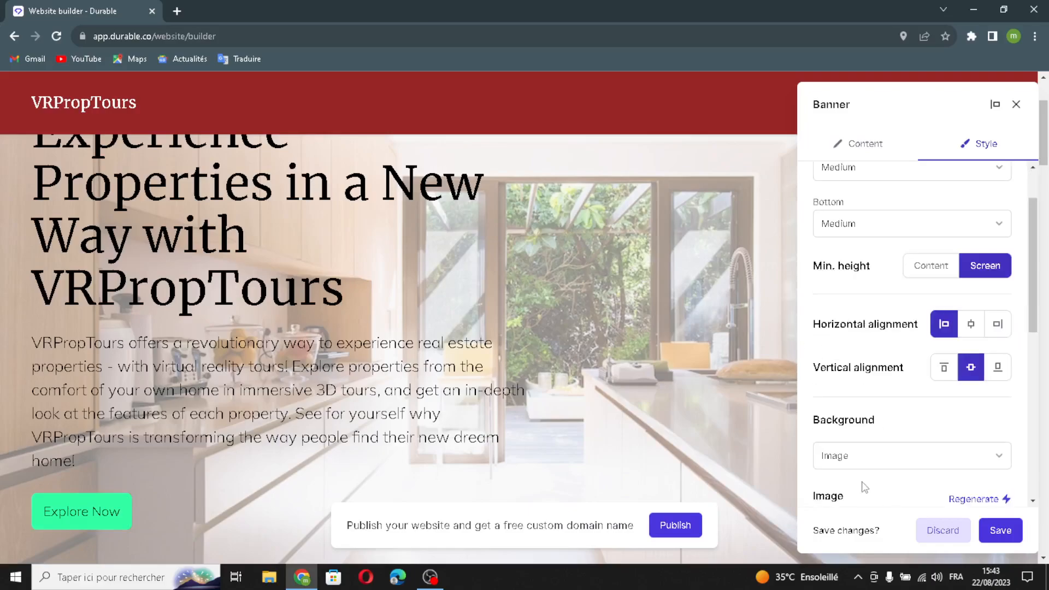
{"action": "scroll", "coordinate": [897, 479], "scroll_direction": "down", "scroll_amount": 2}
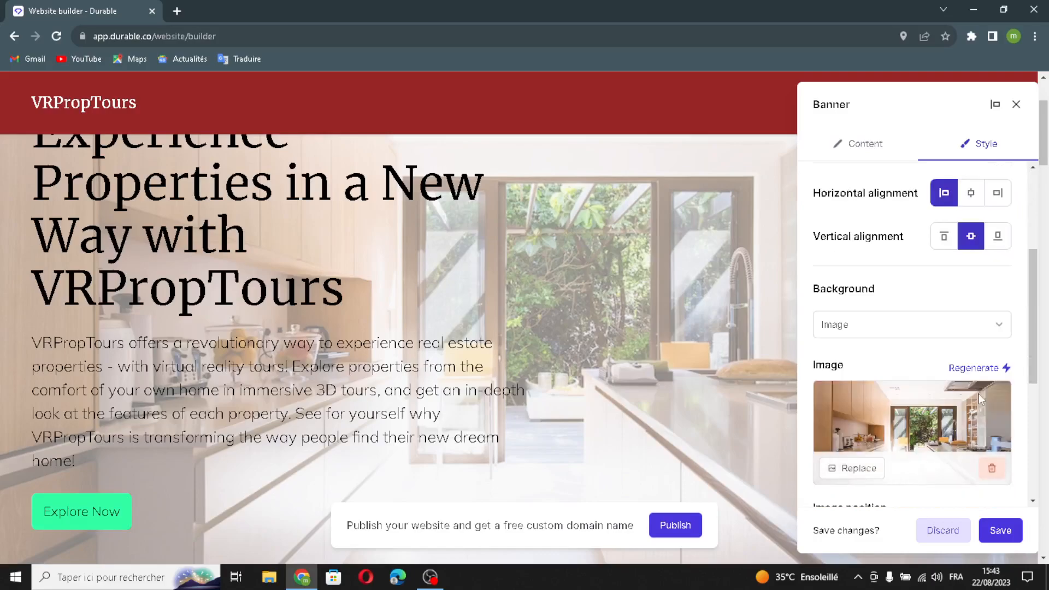
{"action": "left_click", "coordinate": [977, 367]}
{"action": "mouse_move", "coordinate": [889, 468]}
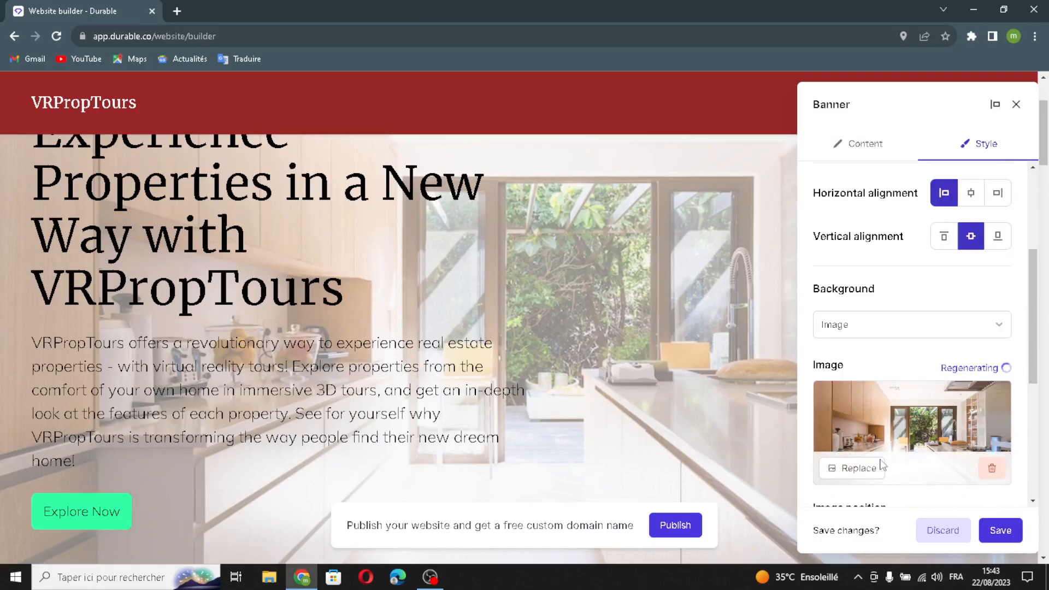
Step: Turn on blending the banner's background with the page header and save the banner changes
{"action": "scroll", "coordinate": [888, 398], "scroll_direction": "down", "scroll_amount": 2}
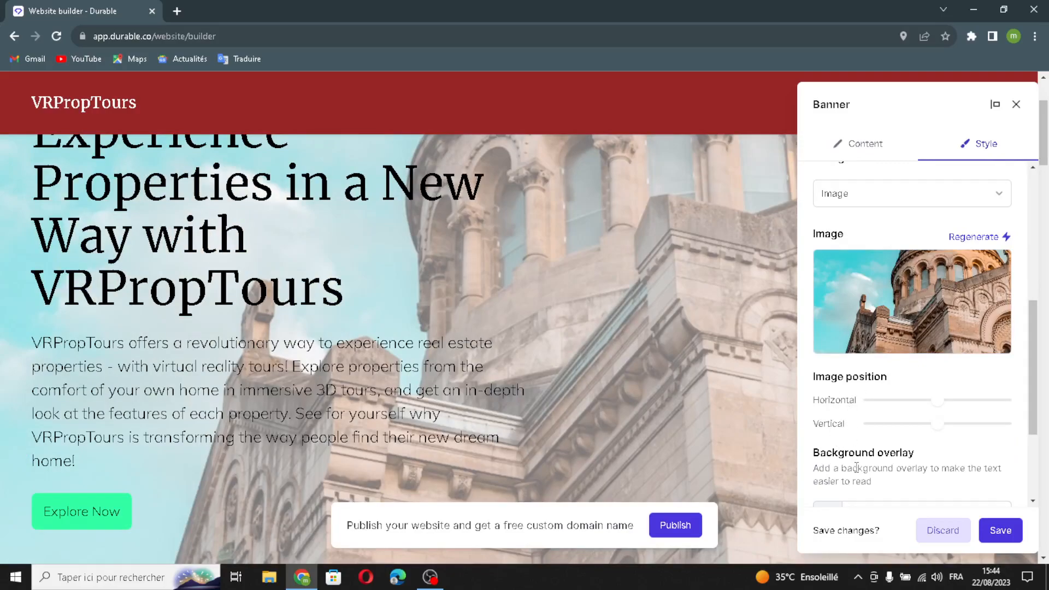
{"action": "scroll", "coordinate": [864, 464], "scroll_direction": "down", "scroll_amount": 1}
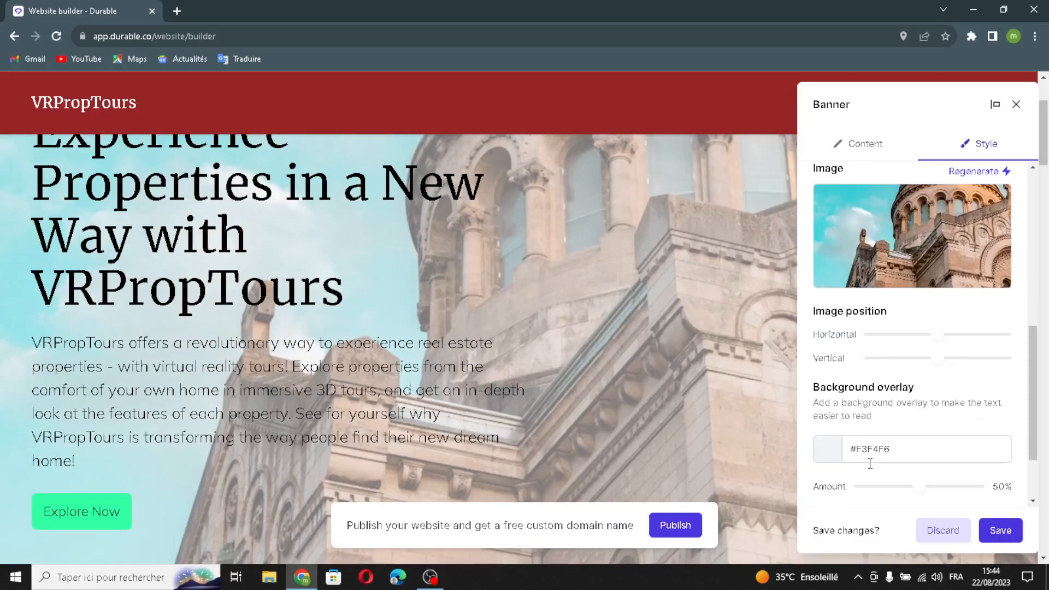
{"action": "left_click", "coordinate": [835, 457]}
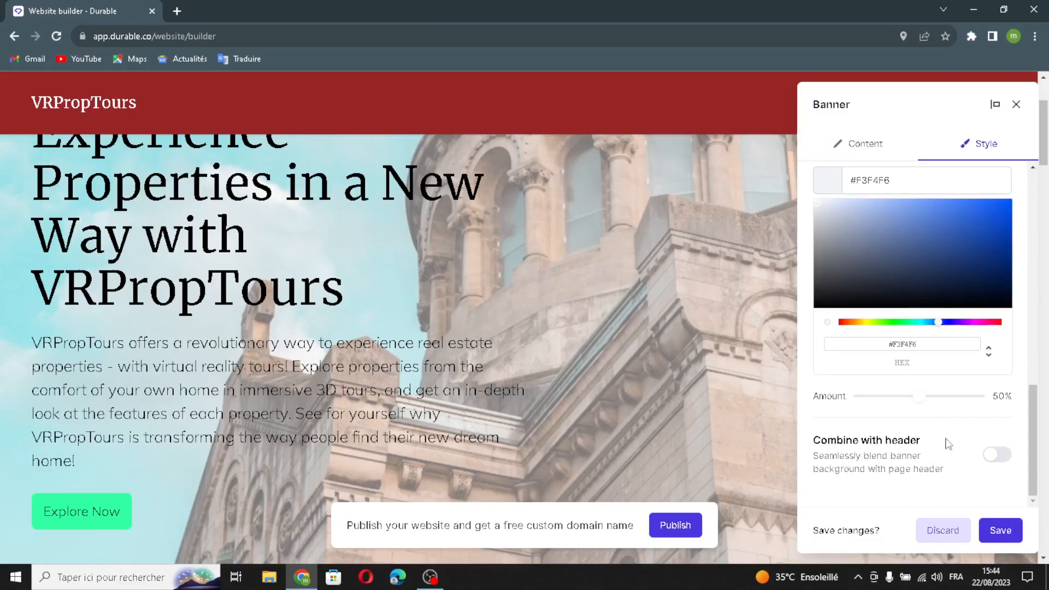
{"action": "left_click", "coordinate": [998, 457]}
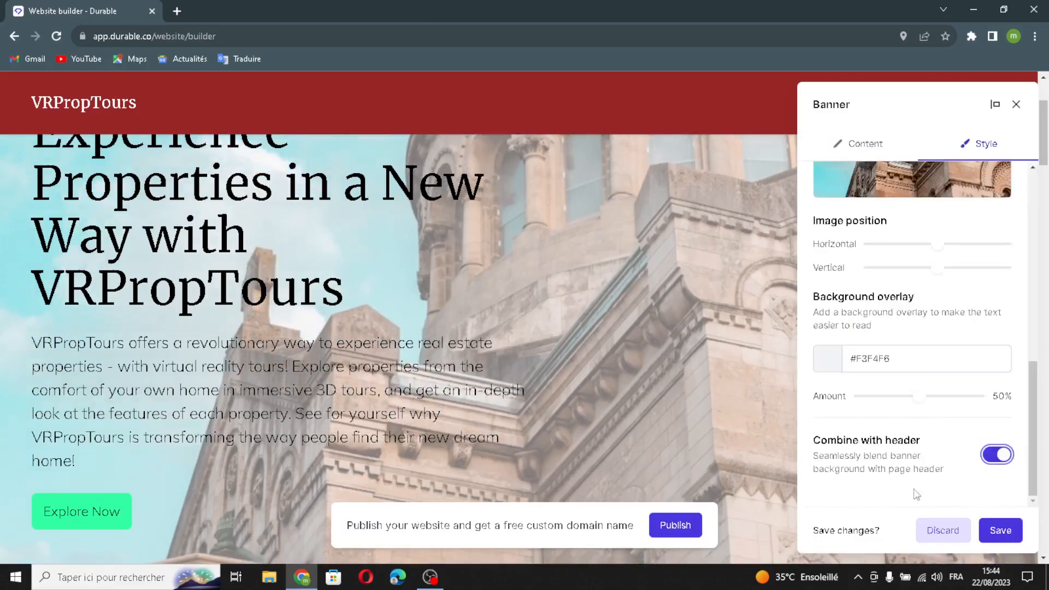
{"action": "left_click", "coordinate": [1000, 530]}
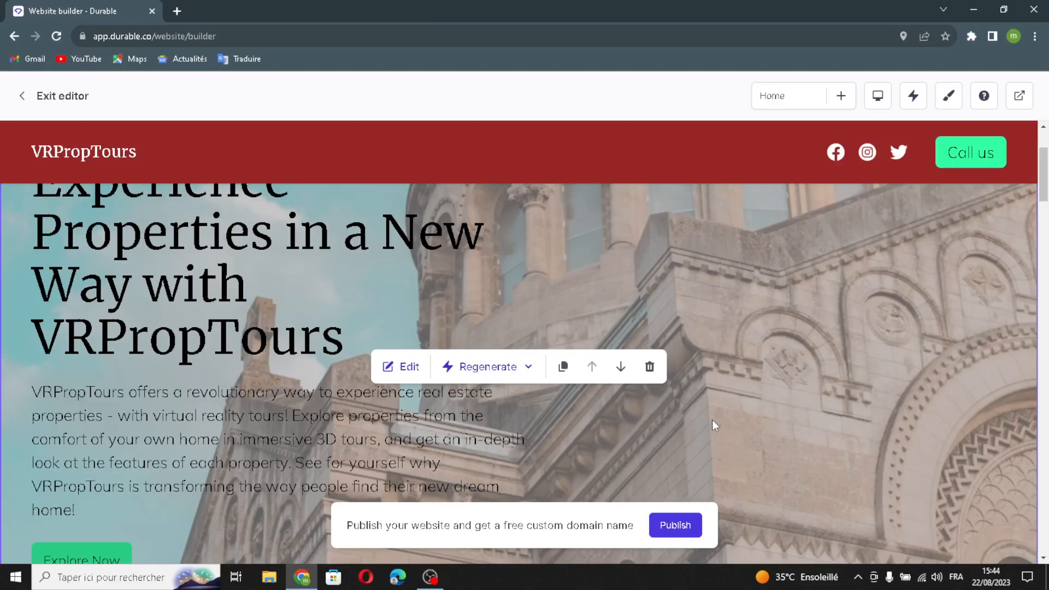
Step: Open the testimonials section for editing and add a testimonial with an AI-generated quote and author name
{"action": "scroll", "coordinate": [712, 420], "scroll_direction": "down", "scroll_amount": 10}
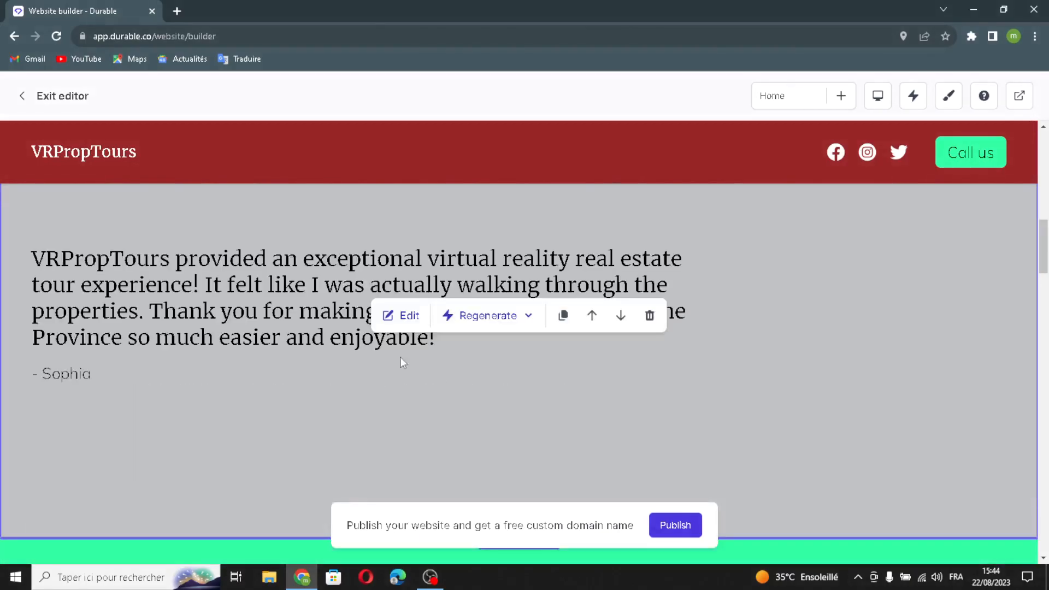
{"action": "scroll", "coordinate": [410, 312], "scroll_direction": "up", "scroll_amount": 8}
{"action": "scroll", "coordinate": [432, 299], "scroll_direction": "down", "scroll_amount": 12}
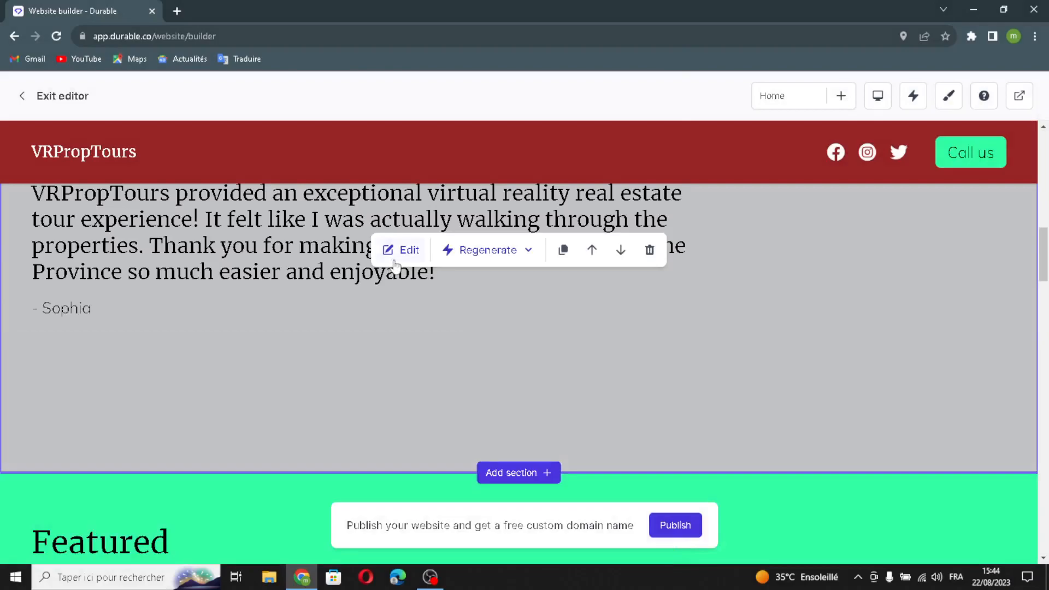
{"action": "left_click", "coordinate": [391, 247]}
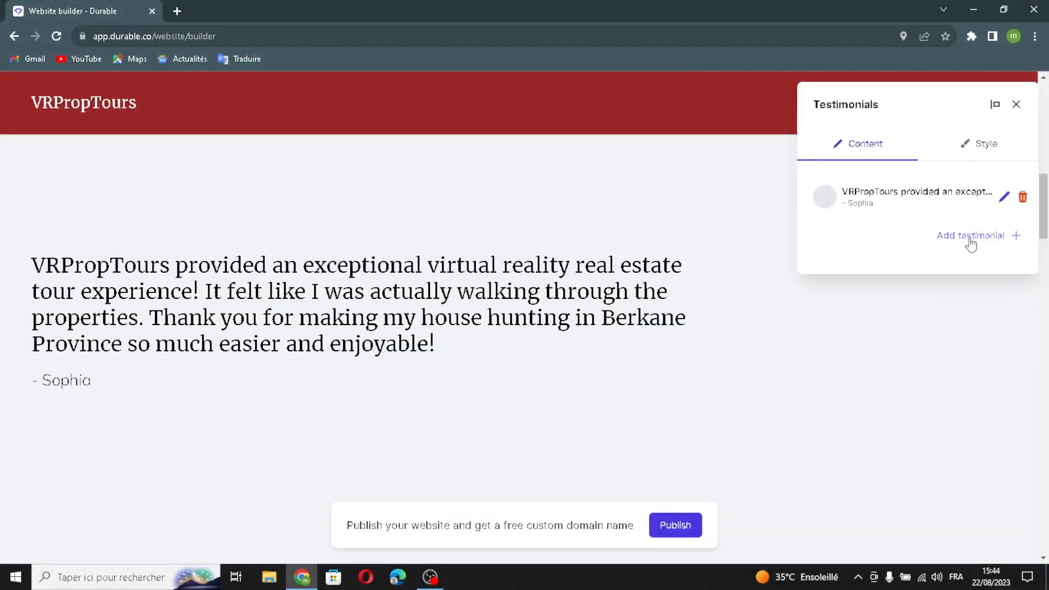
{"action": "left_click", "coordinate": [970, 239]}
{"action": "left_click", "coordinate": [624, 213]}
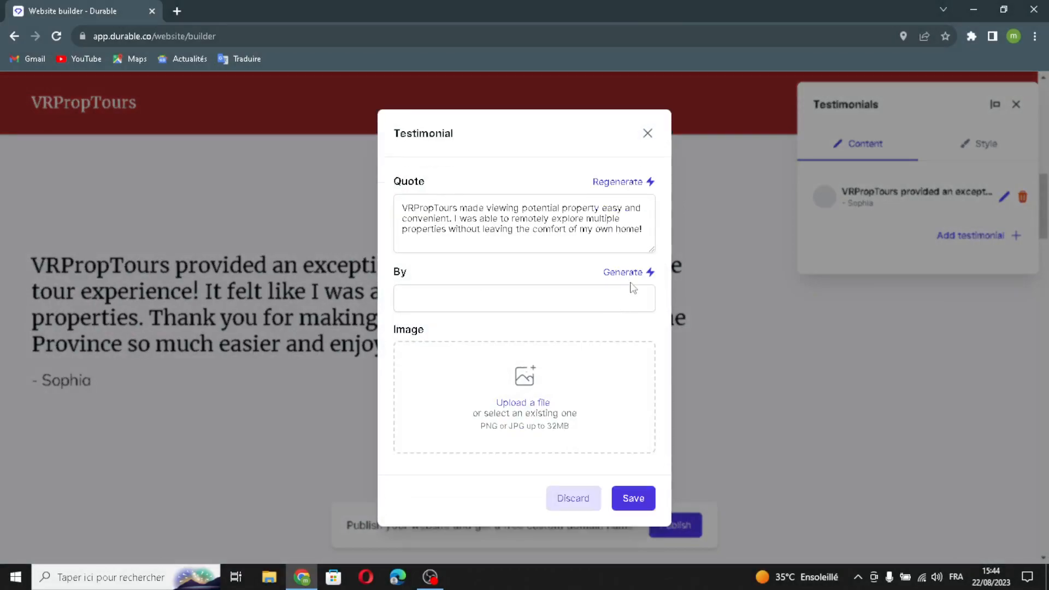
{"action": "left_click", "coordinate": [623, 272]}
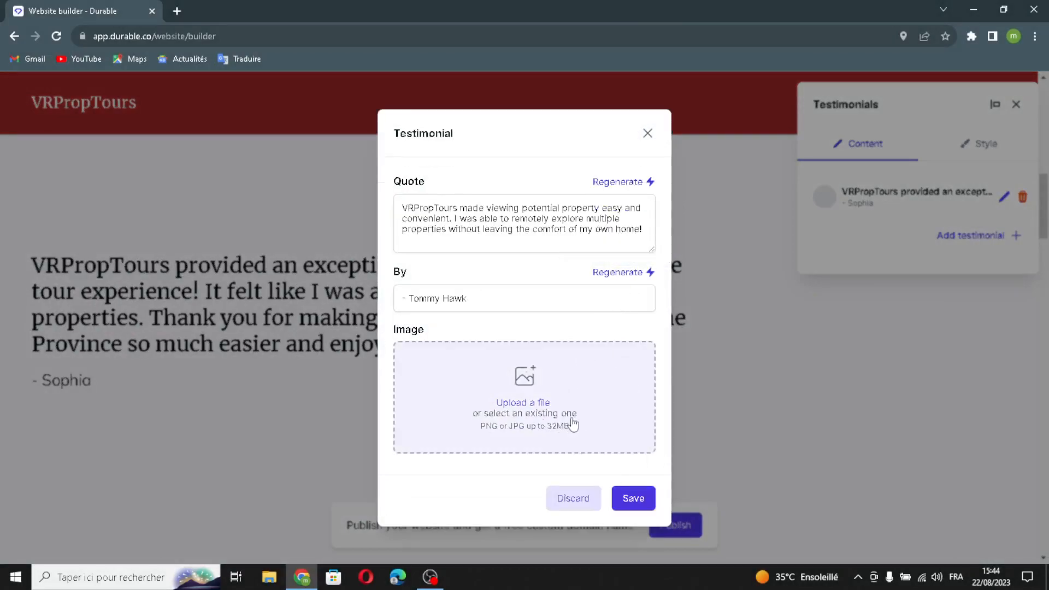
{"action": "left_click", "coordinate": [629, 497]}
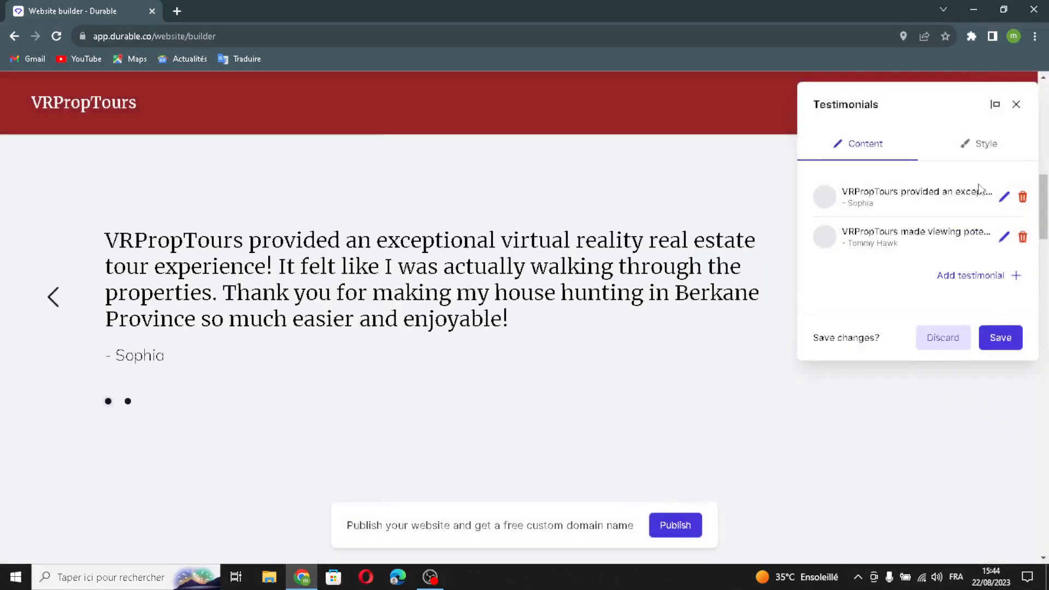
Step: In the testimonials section's style settings, try the text alignments and choose right alignment
{"action": "left_click", "coordinate": [978, 146]}
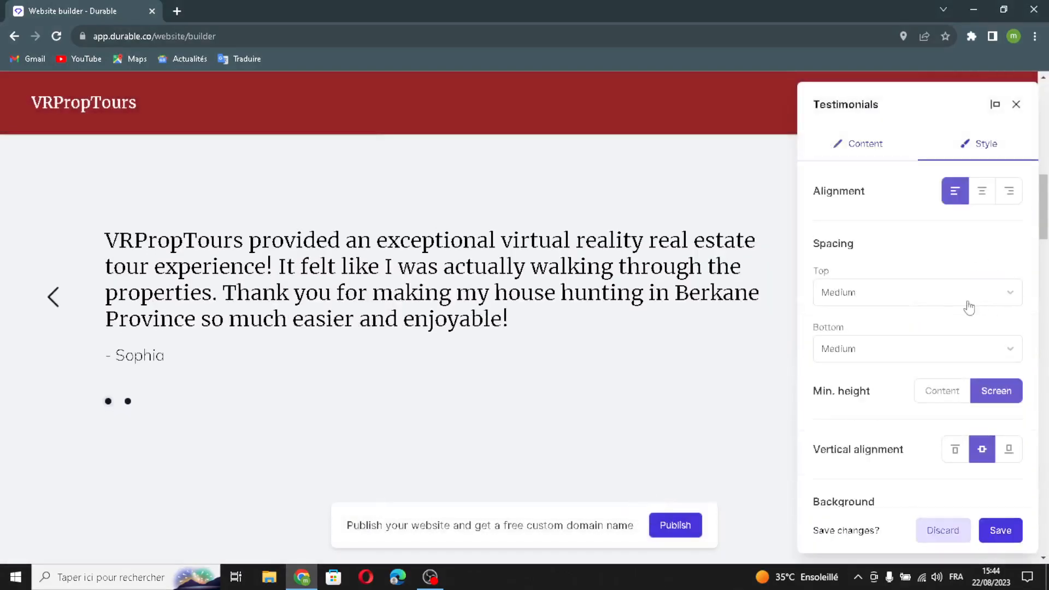
{"action": "left_click", "coordinate": [972, 192]}
{"action": "left_click", "coordinate": [993, 199]}
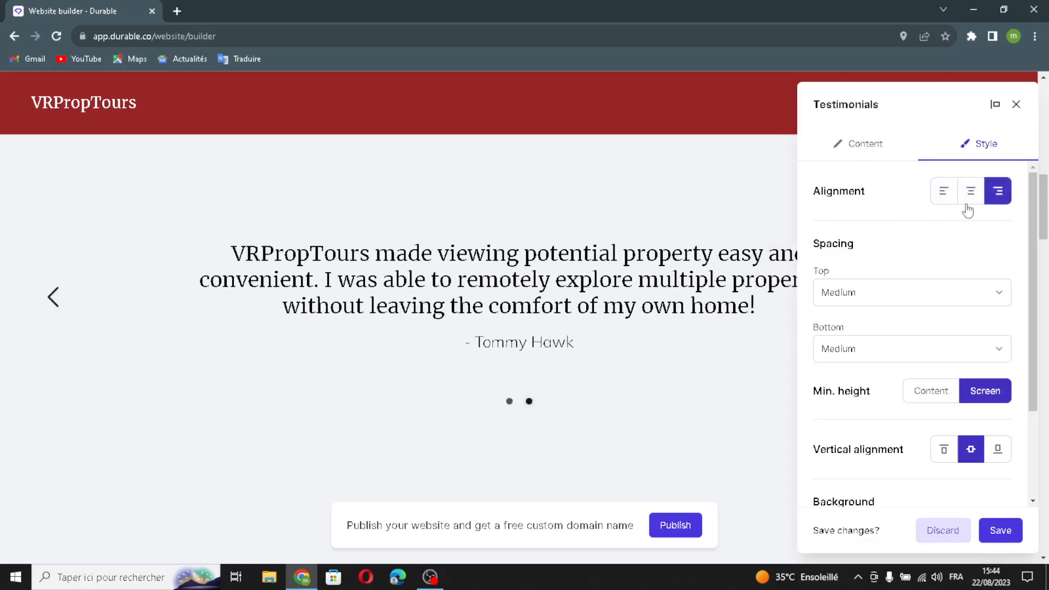
{"action": "left_click", "coordinate": [946, 198]}
{"action": "left_click", "coordinate": [974, 202]}
{"action": "left_click", "coordinate": [994, 199]}
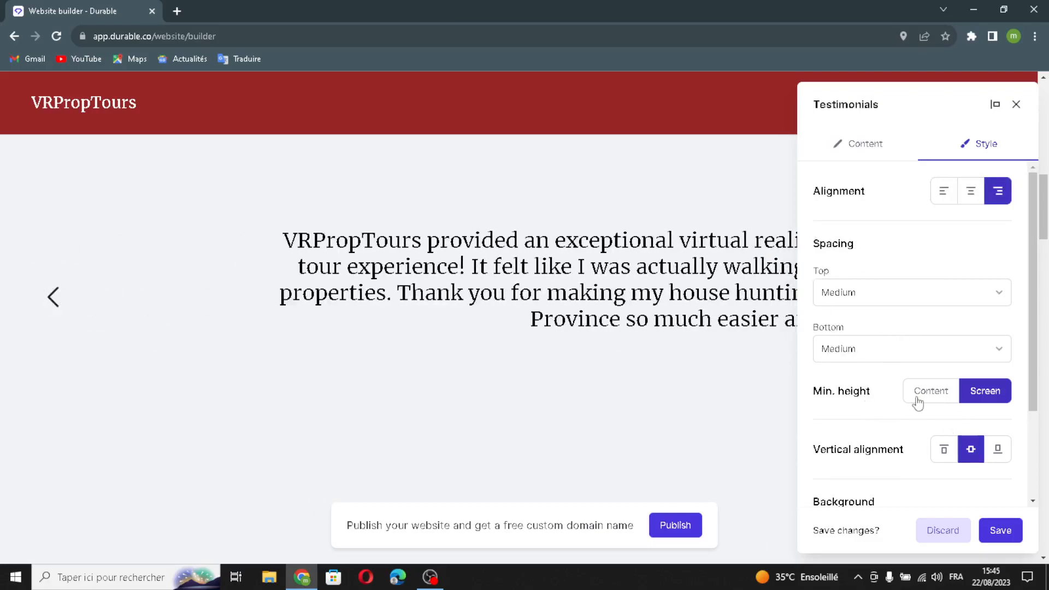
Step: Set the vertical alignment of the testimonials section to bottom
{"action": "scroll", "coordinate": [898, 408], "scroll_direction": "down", "scroll_amount": 2}
{"action": "left_click", "coordinate": [944, 327]}
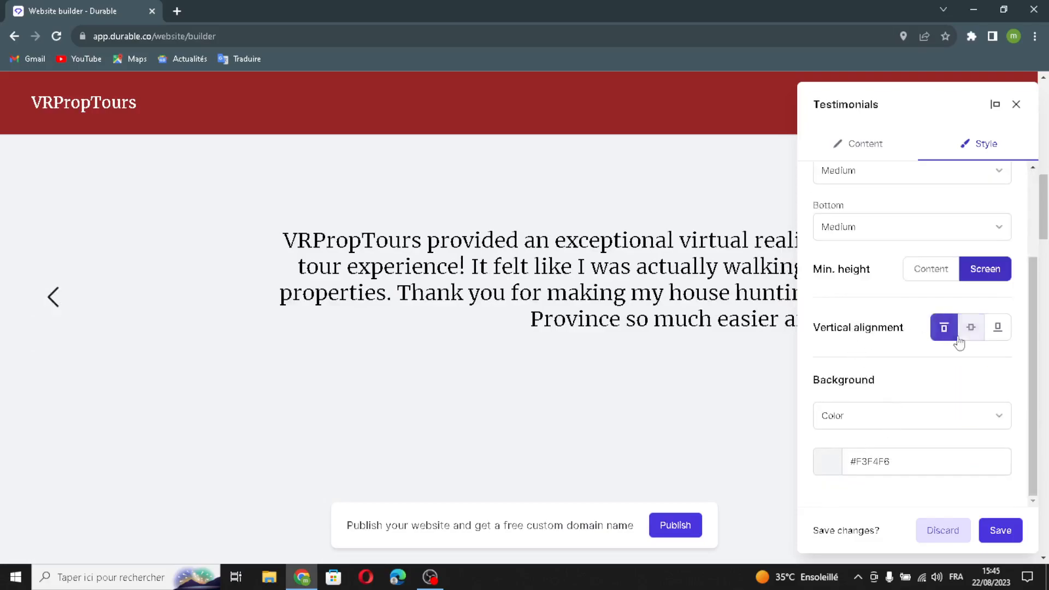
{"action": "left_click", "coordinate": [998, 328]}
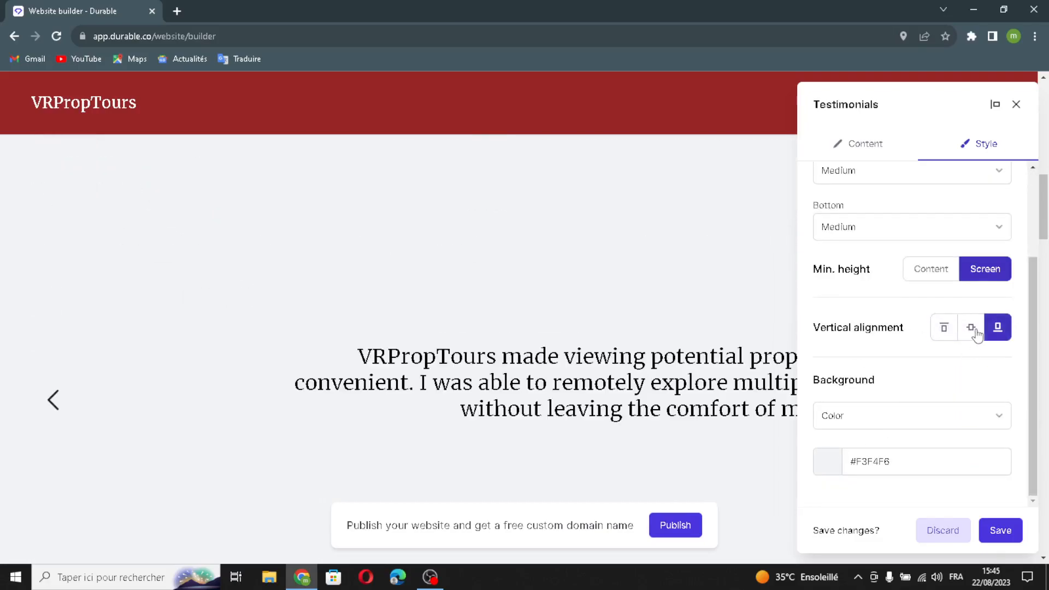
Step: Change the testimonials section's background colour to dark slate #373f4d and save the section changes
{"action": "left_click", "coordinate": [826, 463]}
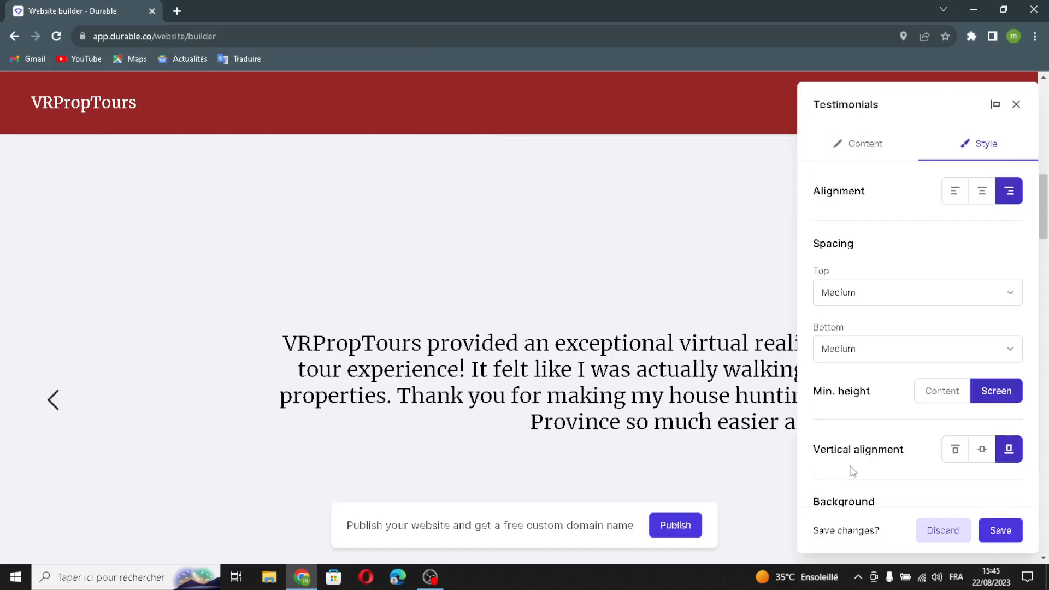
{"action": "left_click", "coordinate": [885, 389]}
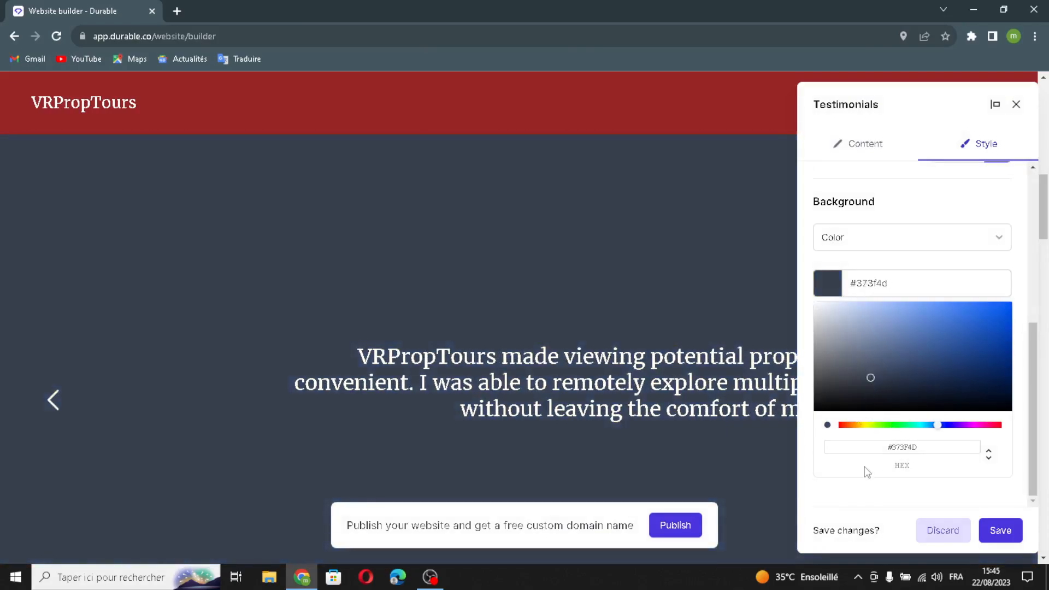
{"action": "left_click", "coordinate": [1000, 531]}
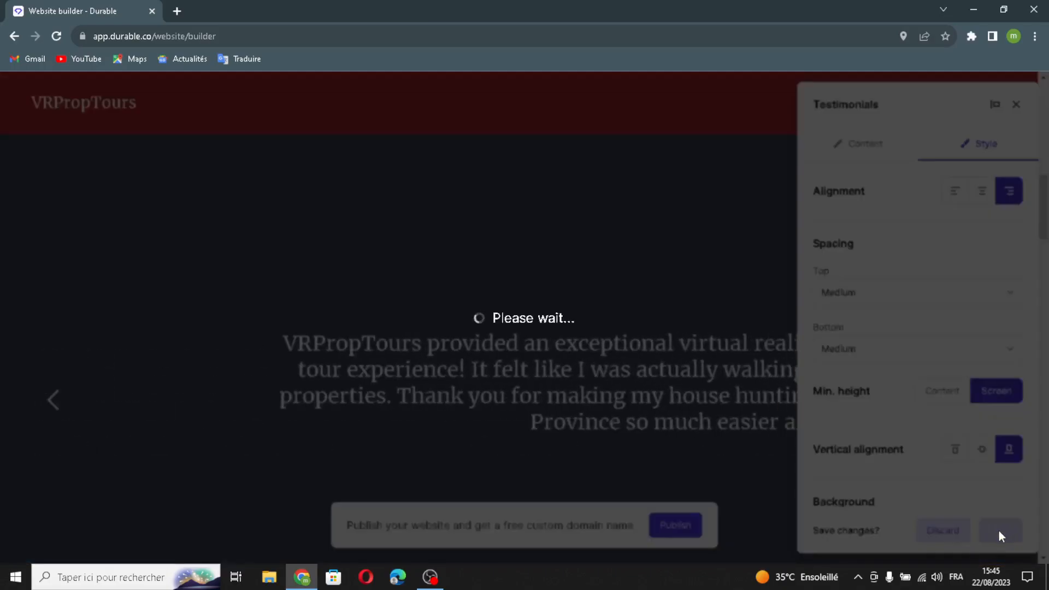
{"action": "scroll", "coordinate": [841, 447], "scroll_direction": "down", "scroll_amount": 2}
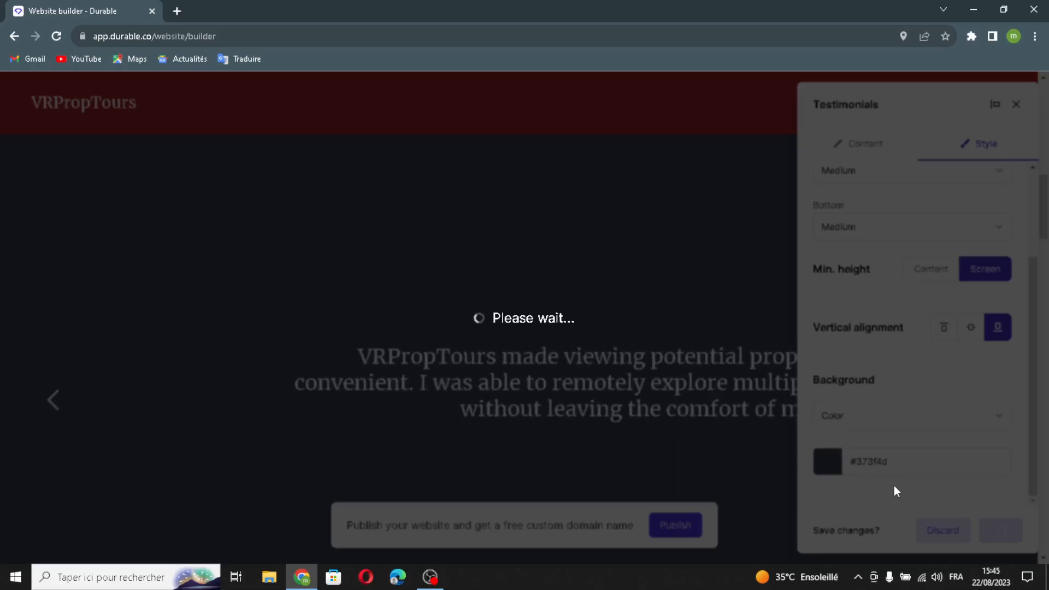
Step: Open the Featured list section for editing and go through its display options and list items
{"action": "scroll", "coordinate": [744, 375], "scroll_direction": "down", "scroll_amount": 10}
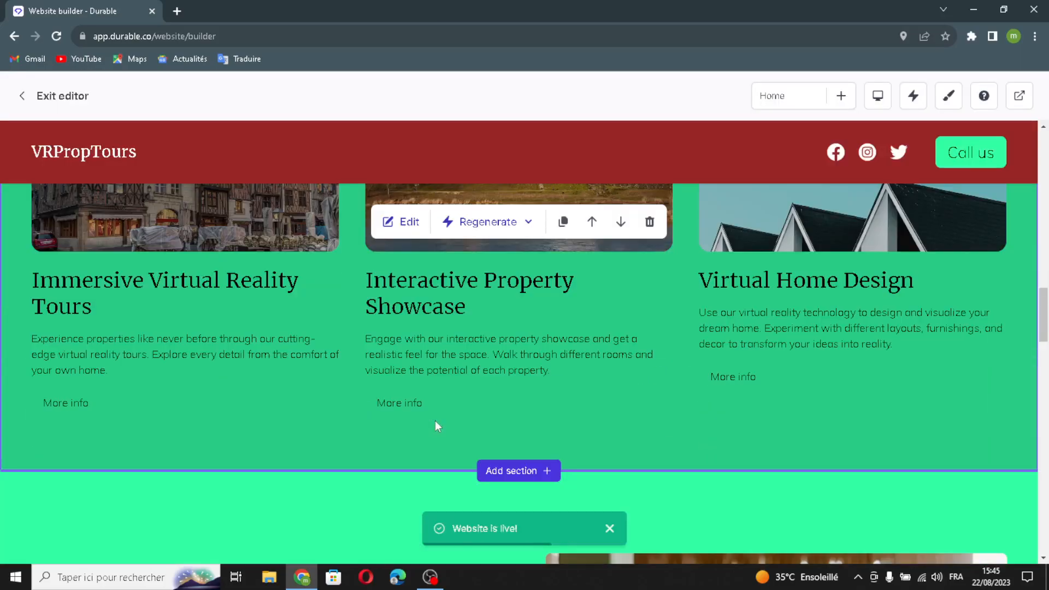
{"action": "scroll", "coordinate": [436, 427], "scroll_direction": "up", "scroll_amount": 4}
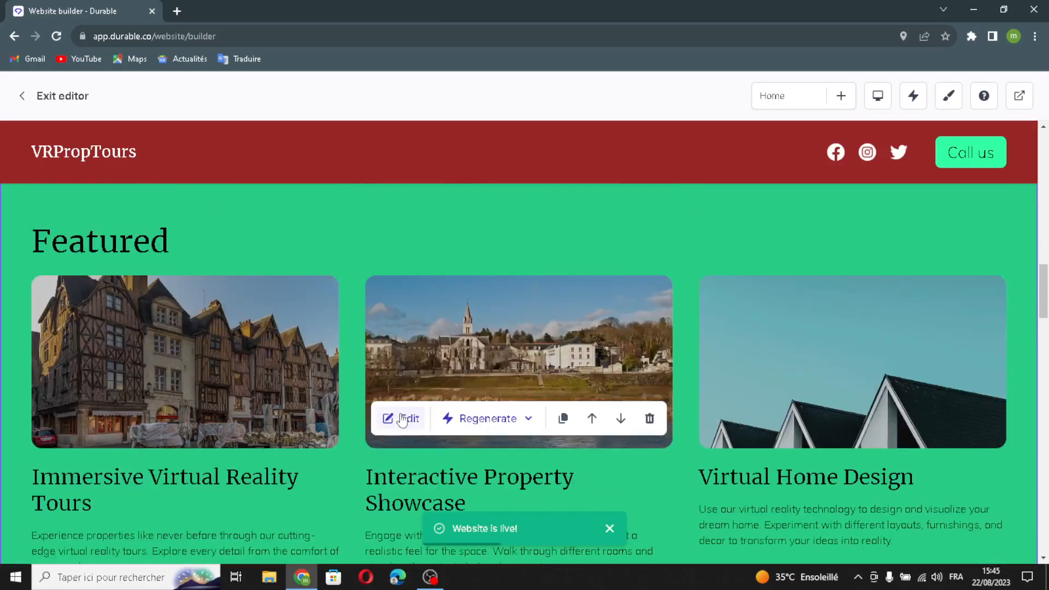
{"action": "left_click", "coordinate": [473, 478]}
{"action": "left_click", "coordinate": [900, 212]}
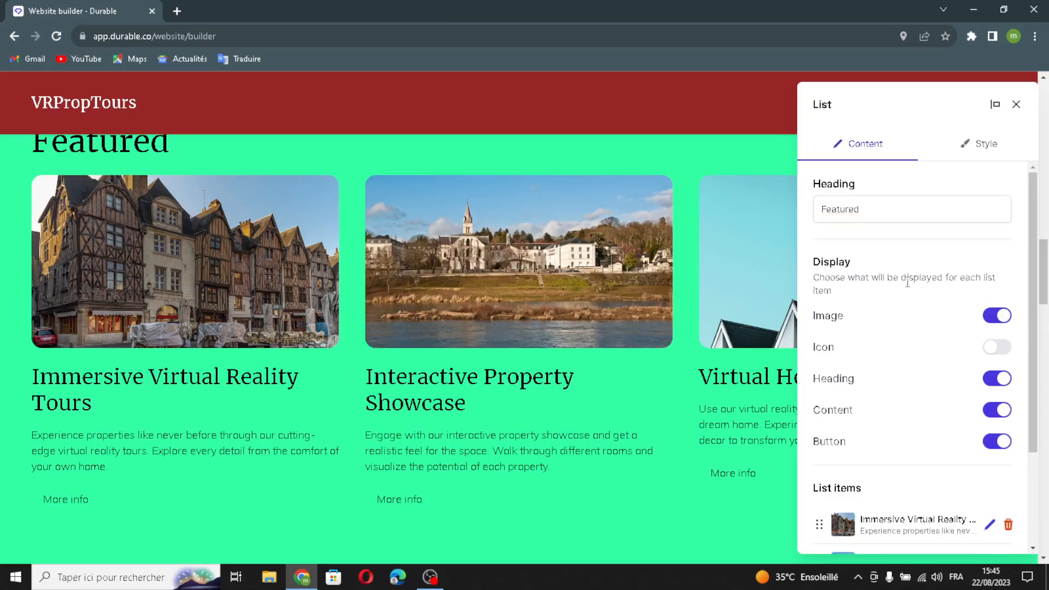
{"action": "left_click_drag", "start_coordinate": [908, 282], "coordinate": [980, 277]}
{"action": "left_click", "coordinate": [978, 295]}
{"action": "scroll", "coordinate": [930, 446], "scroll_direction": "down", "scroll_amount": 3}
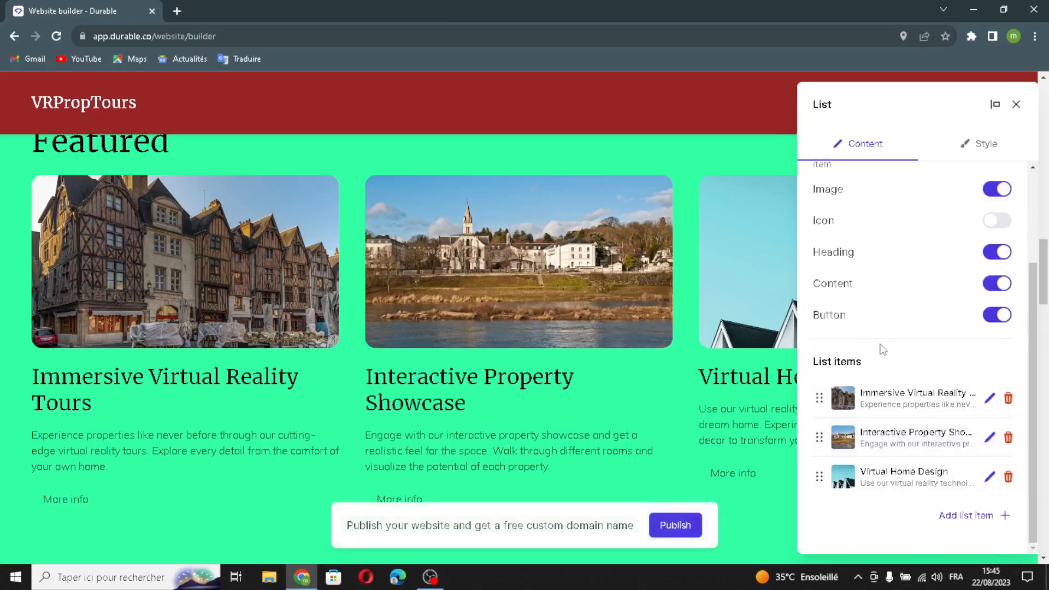
Step: Add a list item to the Featured section with an AI-generated image, title and content, and save the item
{"action": "left_click", "coordinate": [992, 516]}
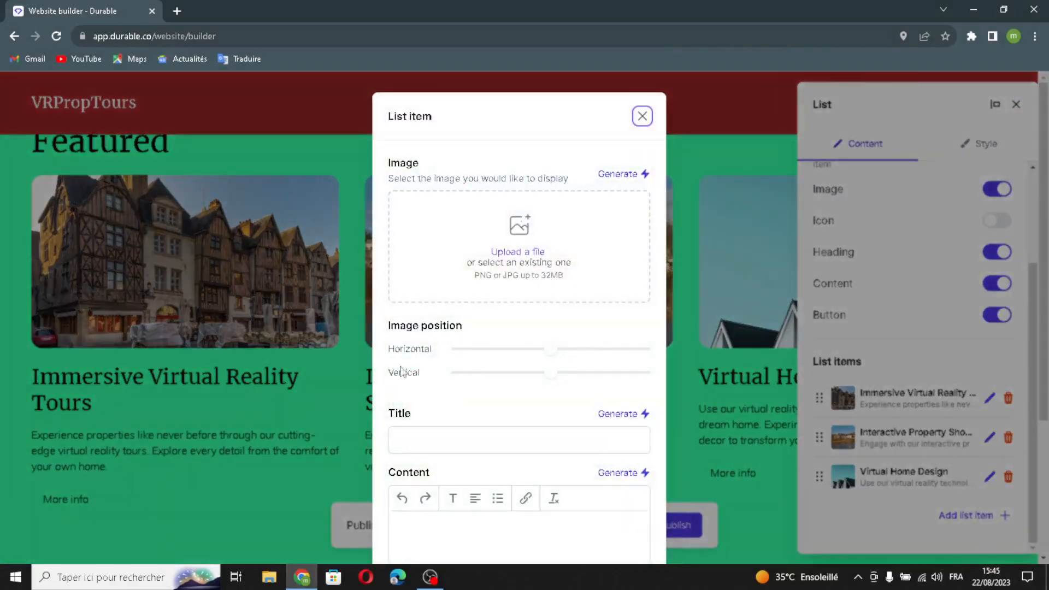
{"action": "left_click", "coordinate": [605, 176]}
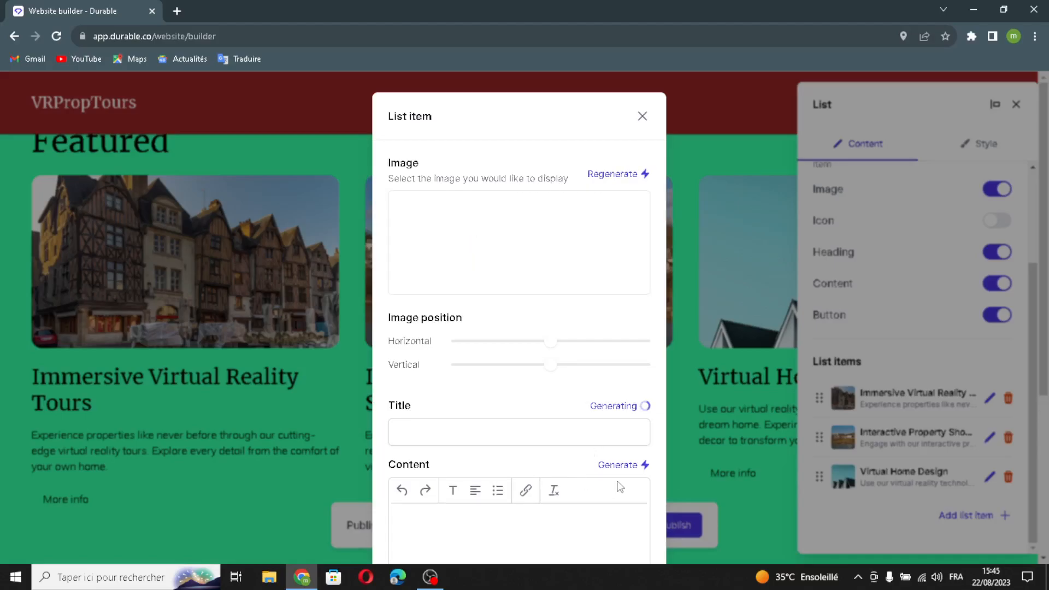
{"action": "scroll", "coordinate": [611, 481], "scroll_direction": "down", "scroll_amount": 1}
{"action": "left_click", "coordinate": [626, 402]}
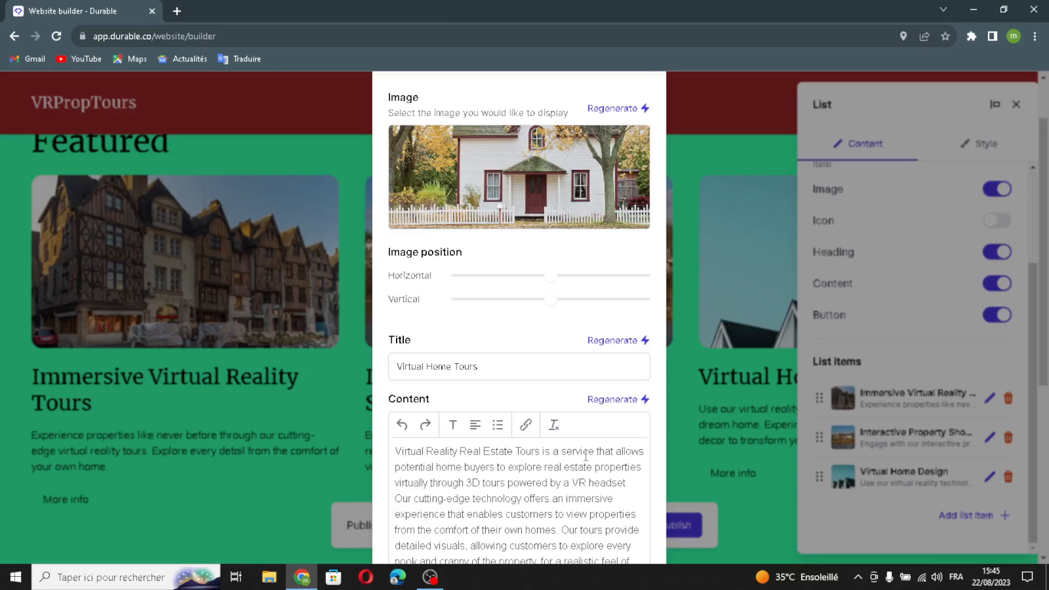
{"action": "scroll", "coordinate": [586, 455], "scroll_direction": "down", "scroll_amount": 5}
{"action": "left_click", "coordinate": [446, 429]}
{"action": "left_click", "coordinate": [491, 501]}
{"action": "scroll", "coordinate": [570, 514], "scroll_direction": "down", "scroll_amount": 1}
{"action": "left_click", "coordinate": [626, 516]}
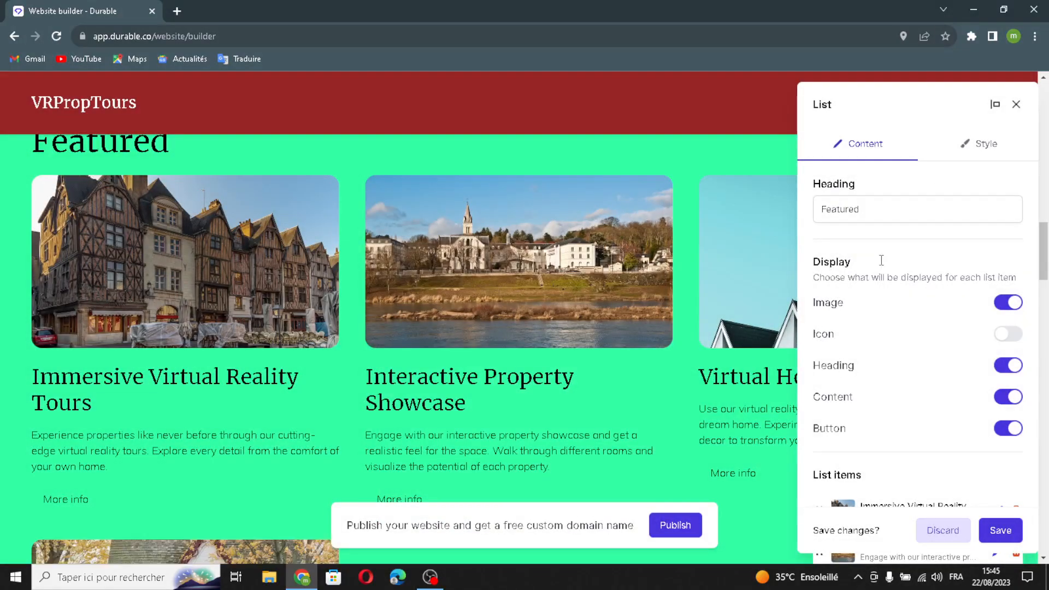
Step: Go through the Featured list's style options for alignment, image, spacing and background, and save the section changes
{"action": "left_click", "coordinate": [972, 146]}
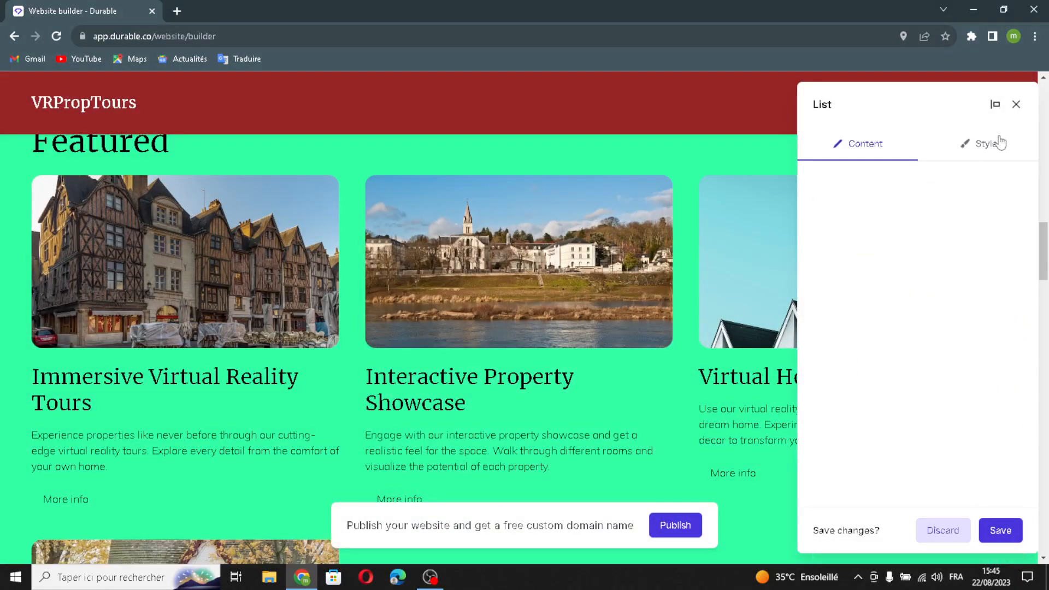
{"action": "scroll", "coordinate": [875, 418], "scroll_direction": "down", "scroll_amount": 5}
{"action": "scroll", "coordinate": [875, 255], "scroll_direction": "up", "scroll_amount": 5}
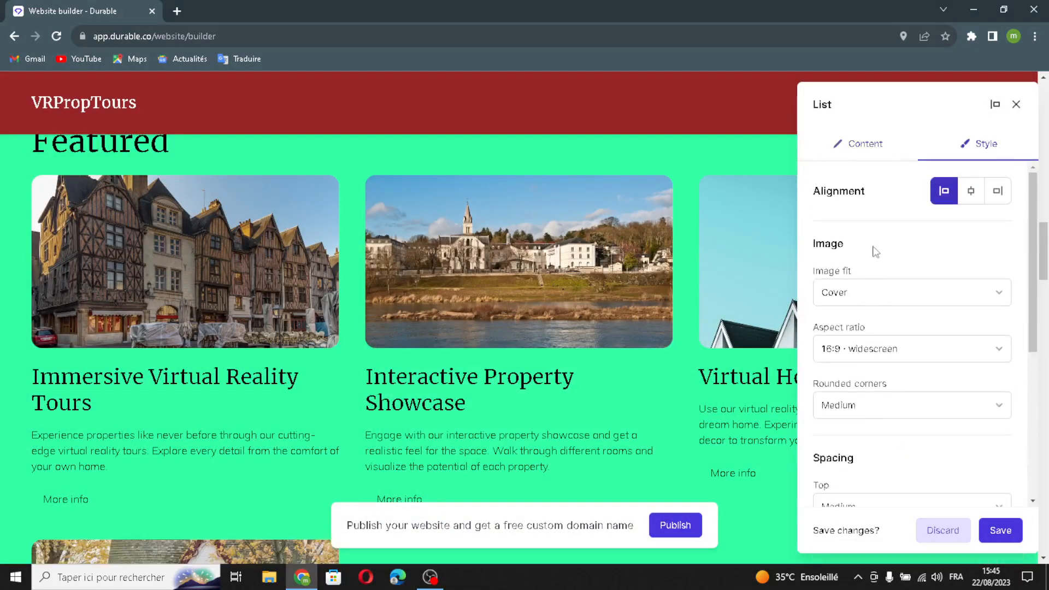
{"action": "scroll", "coordinate": [873, 356], "scroll_direction": "down", "scroll_amount": 5}
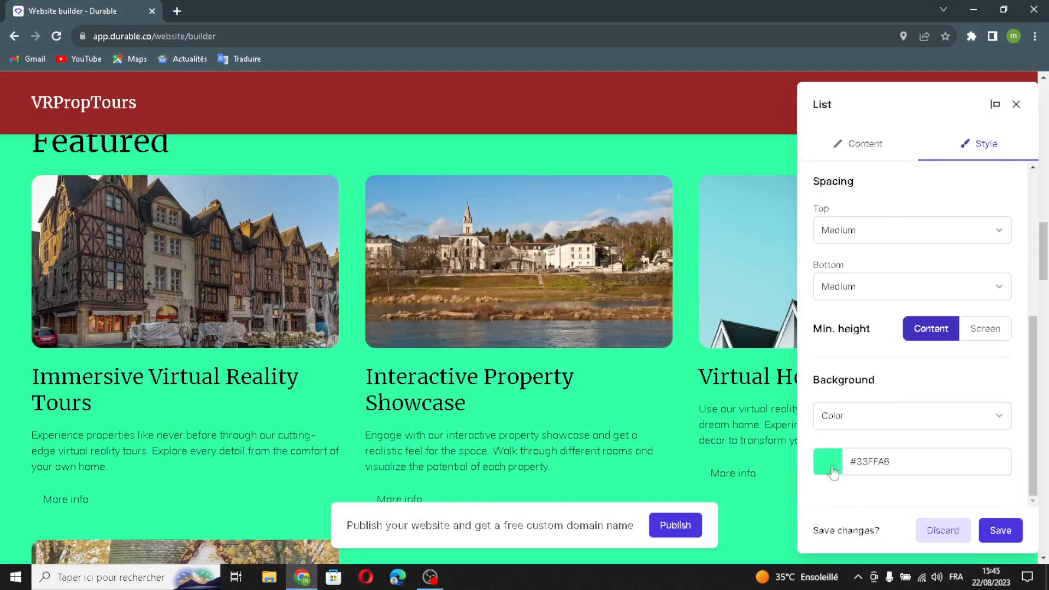
{"action": "scroll", "coordinate": [888, 330], "scroll_direction": "up", "scroll_amount": 5}
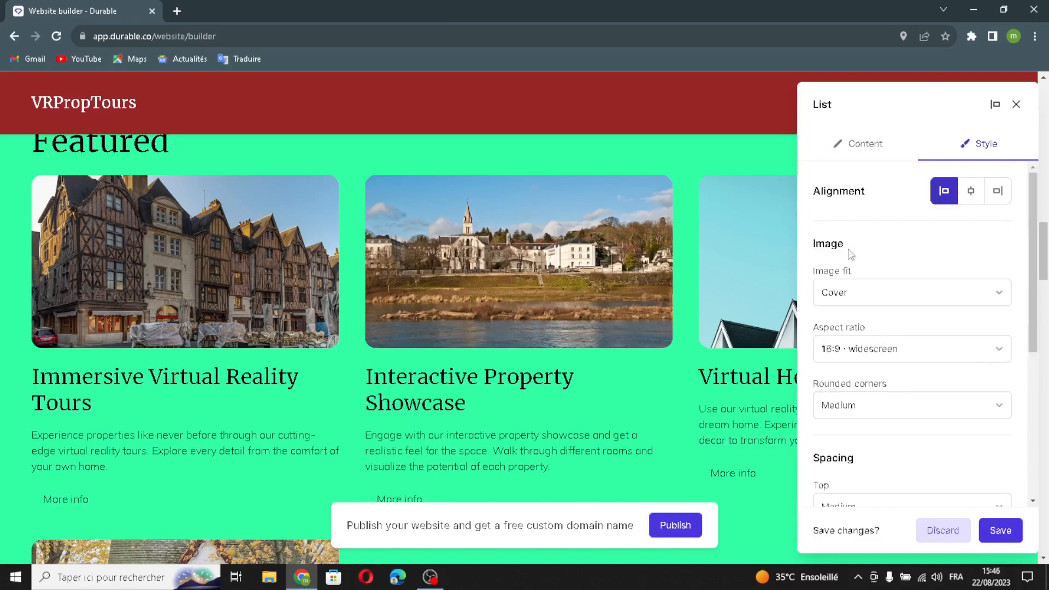
{"action": "left_click", "coordinate": [997, 530]}
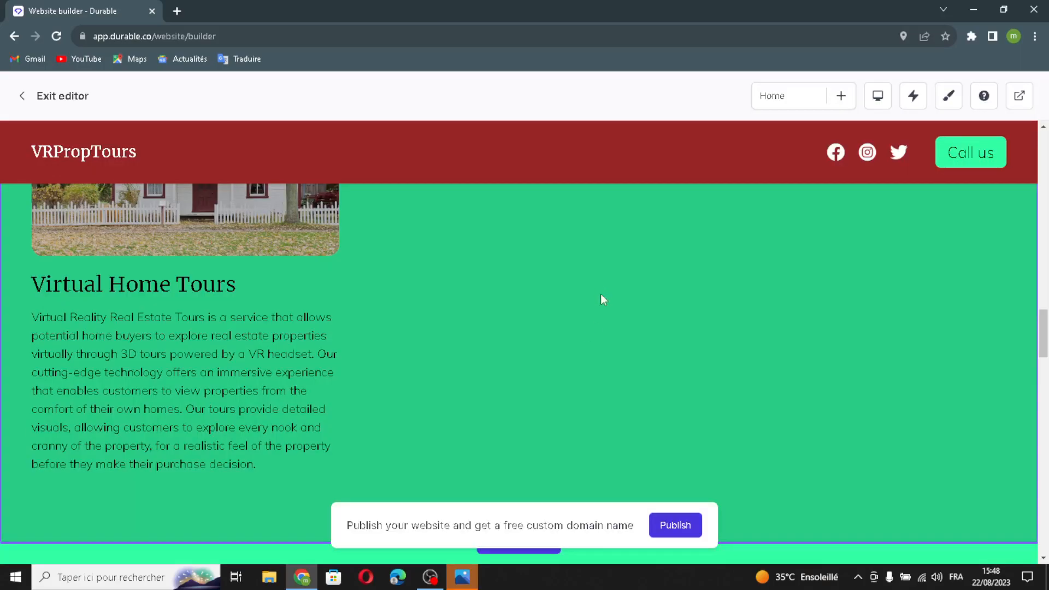
Step: Open the Meet the team section for editing and regenerate its text and its image with AI
{"action": "scroll", "coordinate": [596, 323], "scroll_direction": "down", "scroll_amount": 8}
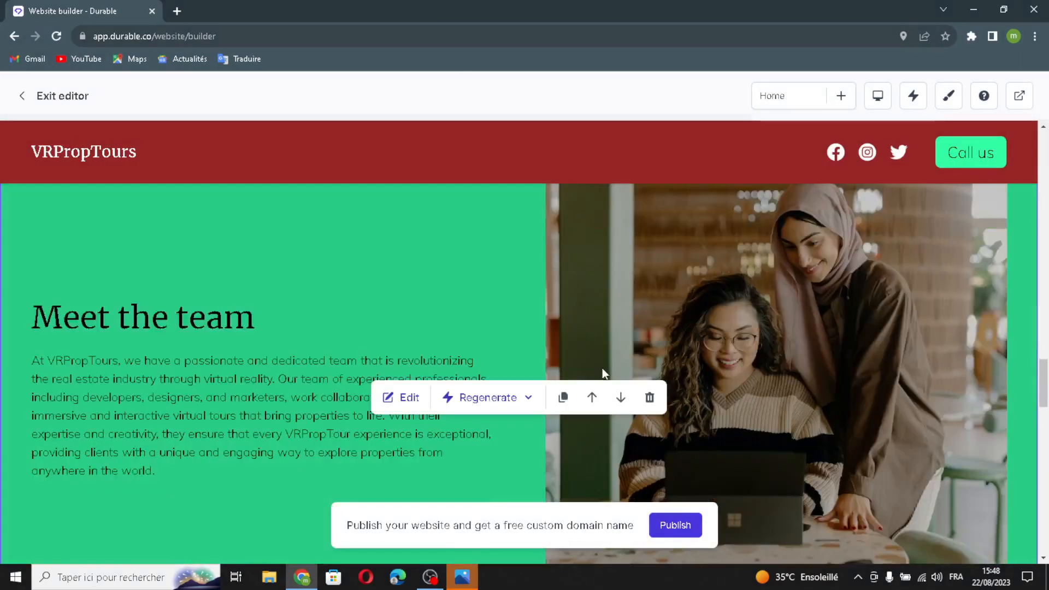
{"action": "scroll", "coordinate": [603, 370], "scroll_direction": "down", "scroll_amount": 1}
{"action": "left_click", "coordinate": [410, 334]}
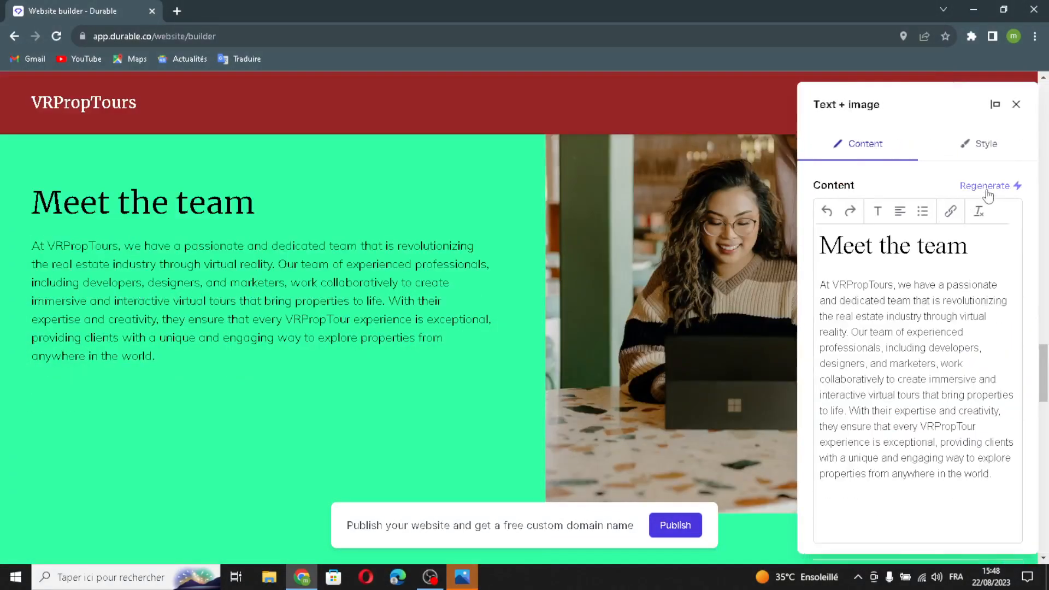
{"action": "left_click", "coordinate": [987, 186]}
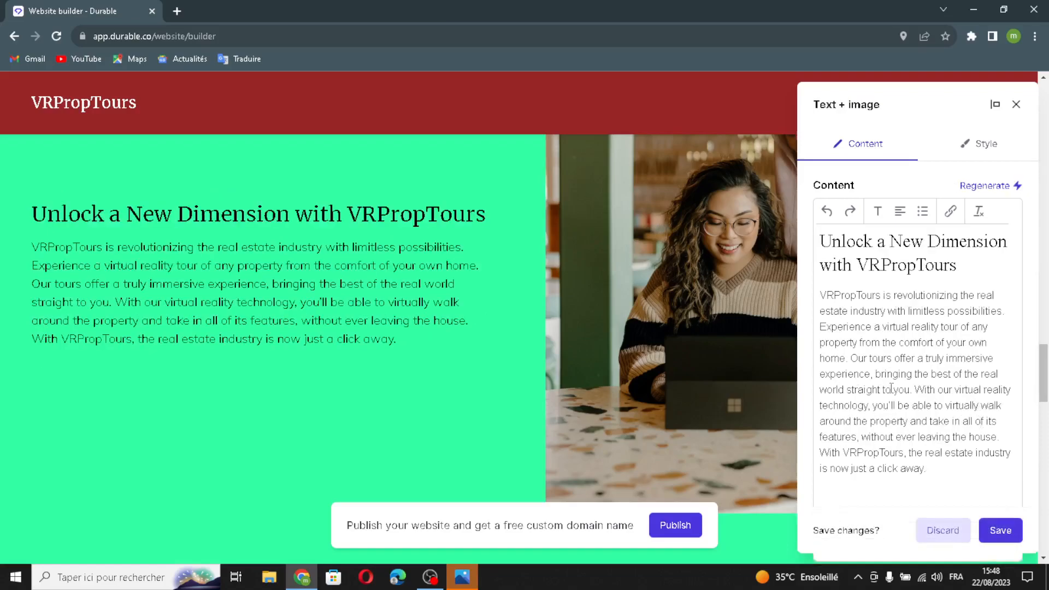
{"action": "scroll", "coordinate": [978, 370], "scroll_direction": "down", "scroll_amount": 5}
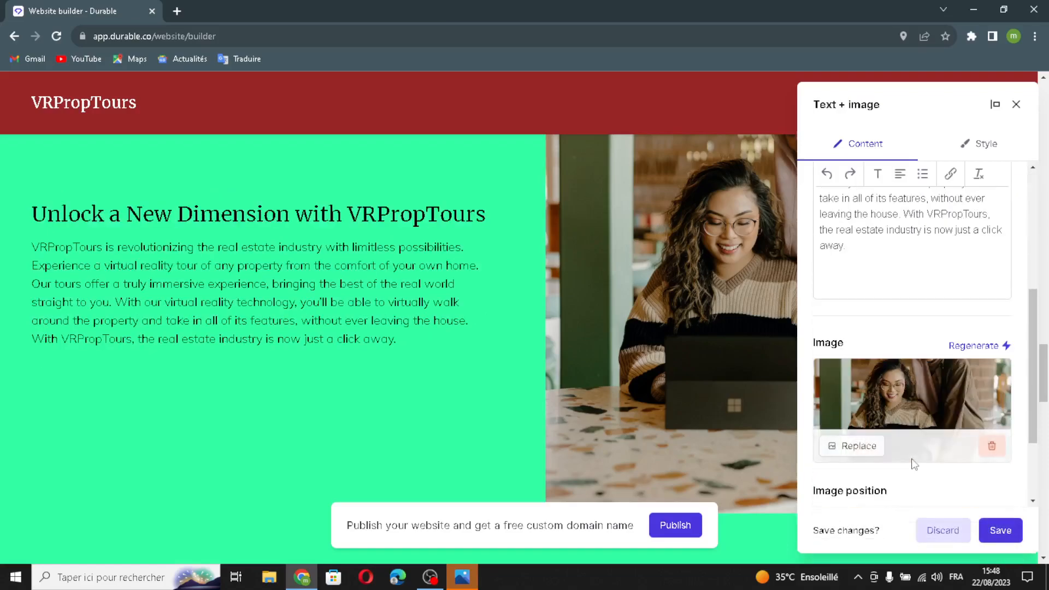
{"action": "left_click", "coordinate": [978, 346]}
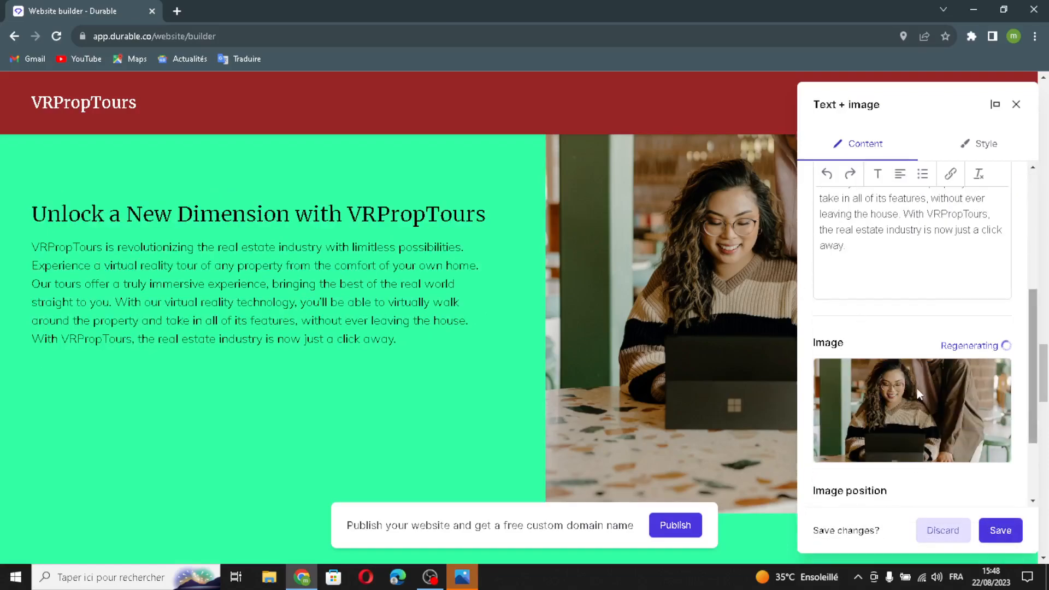
{"action": "scroll", "coordinate": [917, 389], "scroll_direction": "down", "scroll_amount": 2}
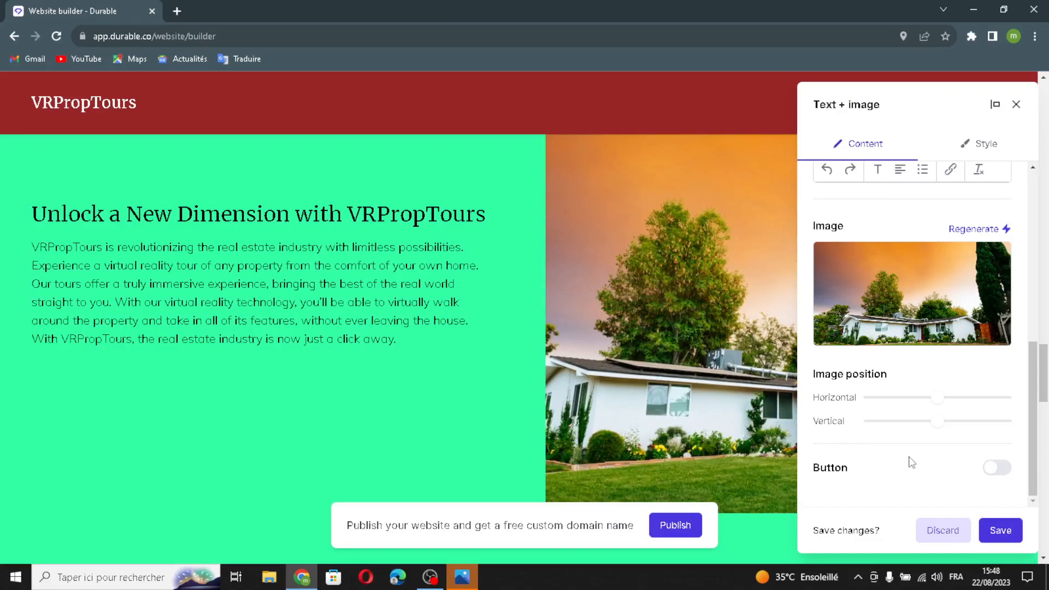
Step: Go through the text and image section's style options and save the section changes
{"action": "left_click", "coordinate": [973, 145]}
{"action": "scroll", "coordinate": [906, 293], "scroll_direction": "down", "scroll_amount": 5}
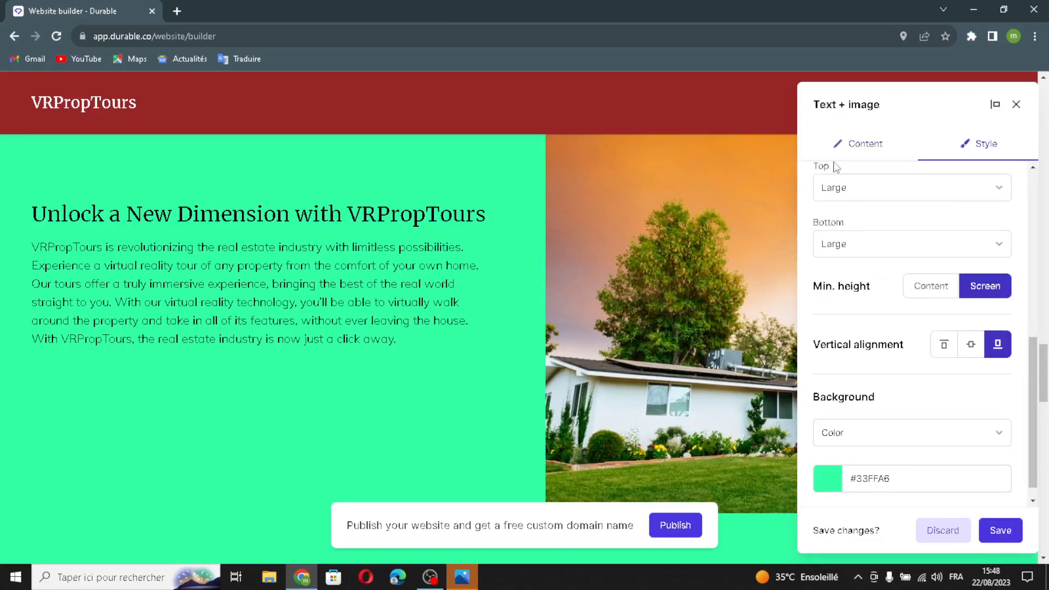
{"action": "scroll", "coordinate": [929, 306], "scroll_direction": "up", "scroll_amount": 5}
{"action": "scroll", "coordinate": [912, 255], "scroll_direction": "down", "scroll_amount": 5}
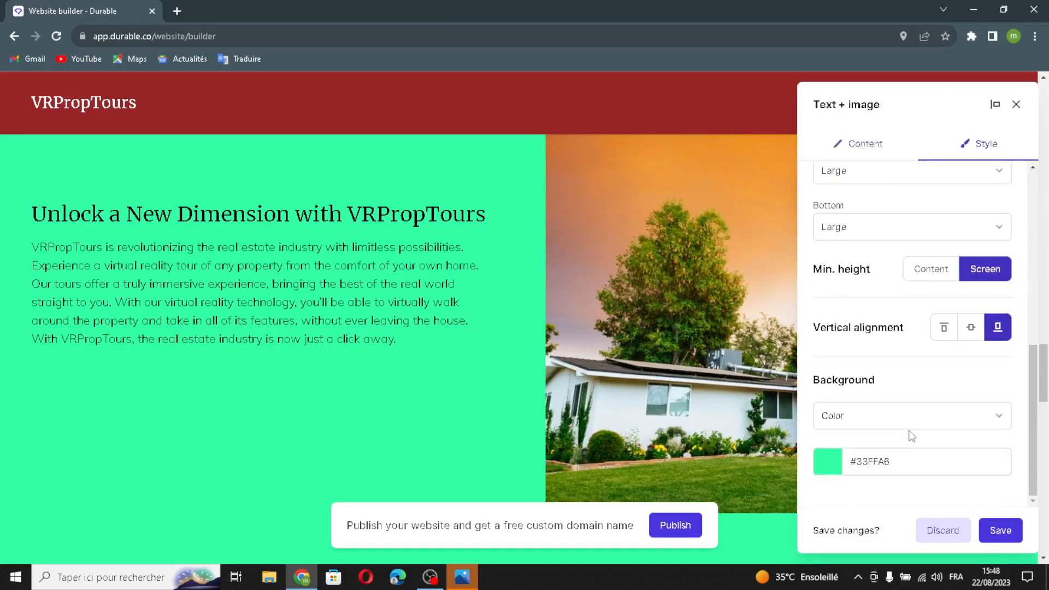
{"action": "left_click", "coordinate": [995, 534]}
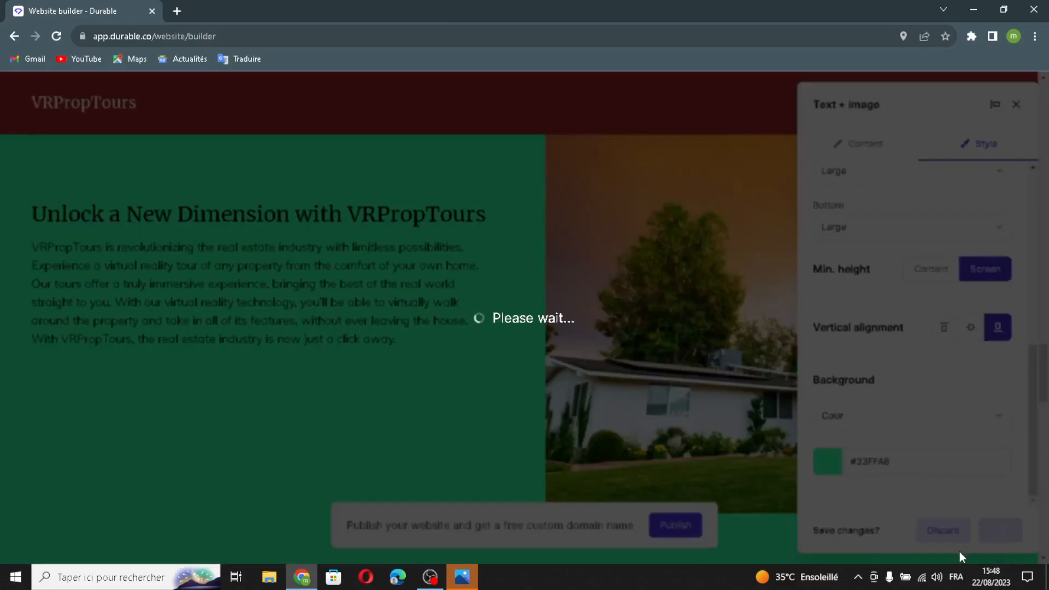
Step: Check the updated text and image section, view the content options of the icon list below it, and close them
{"action": "scroll", "coordinate": [651, 408], "scroll_direction": "down", "scroll_amount": 5}
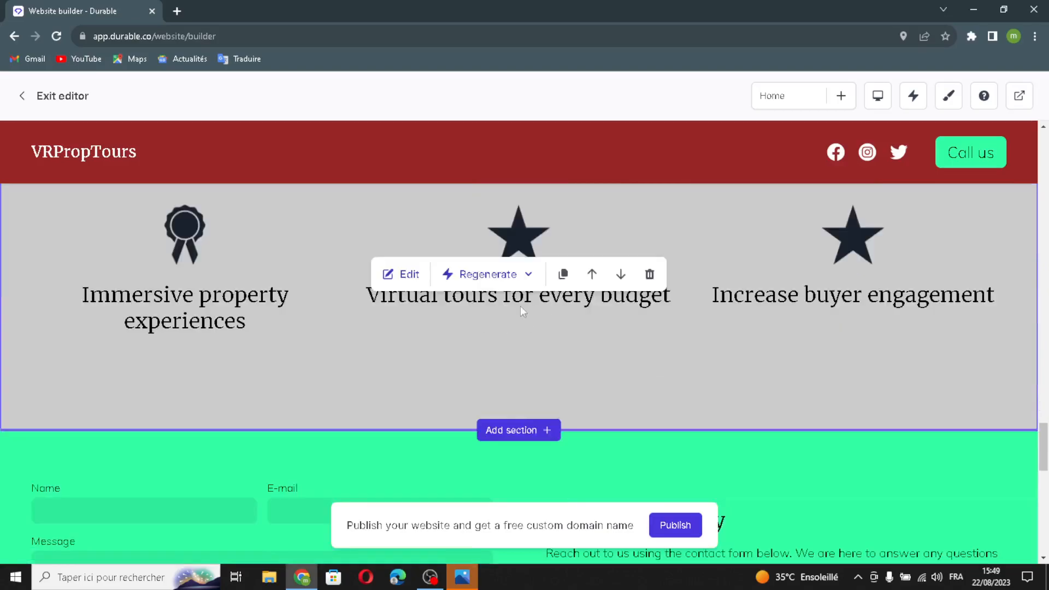
{"action": "scroll", "coordinate": [394, 328], "scroll_direction": "up", "scroll_amount": 15}
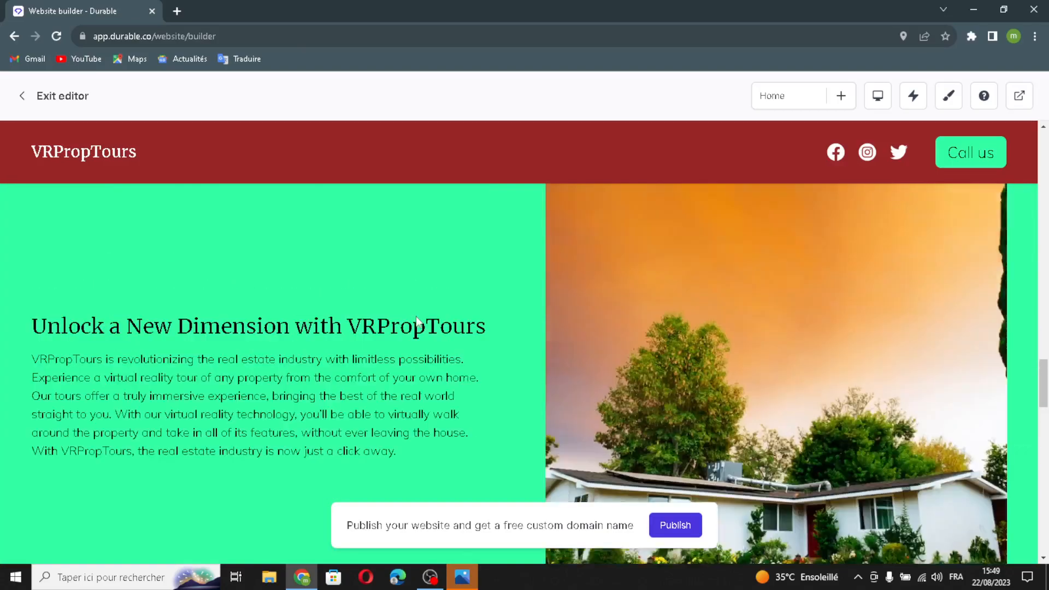
{"action": "scroll", "coordinate": [390, 323], "scroll_direction": "down", "scroll_amount": 15}
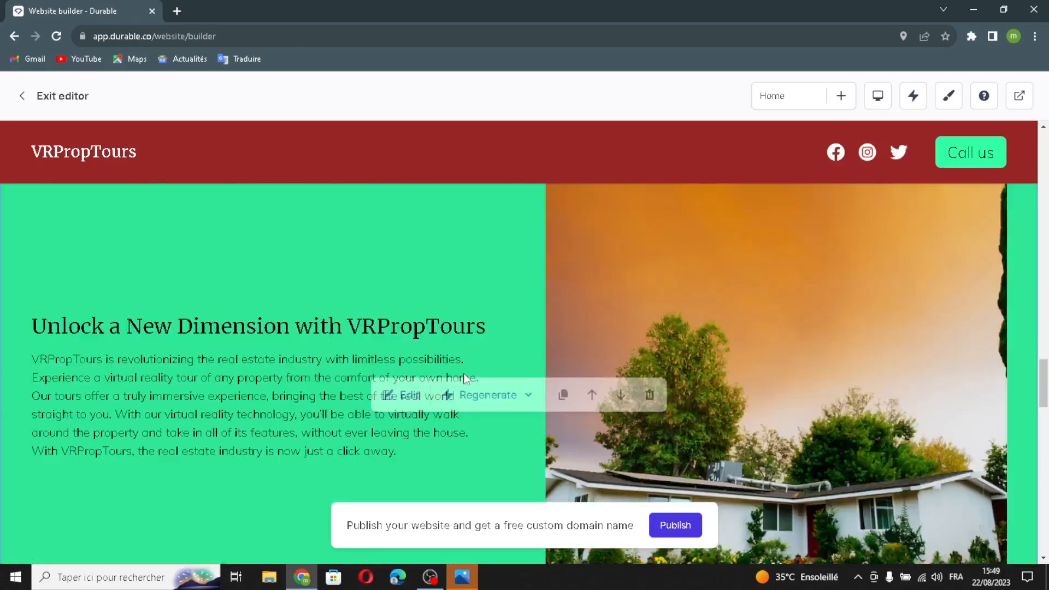
{"action": "scroll", "coordinate": [518, 300], "scroll_direction": "up", "scroll_amount": 2}
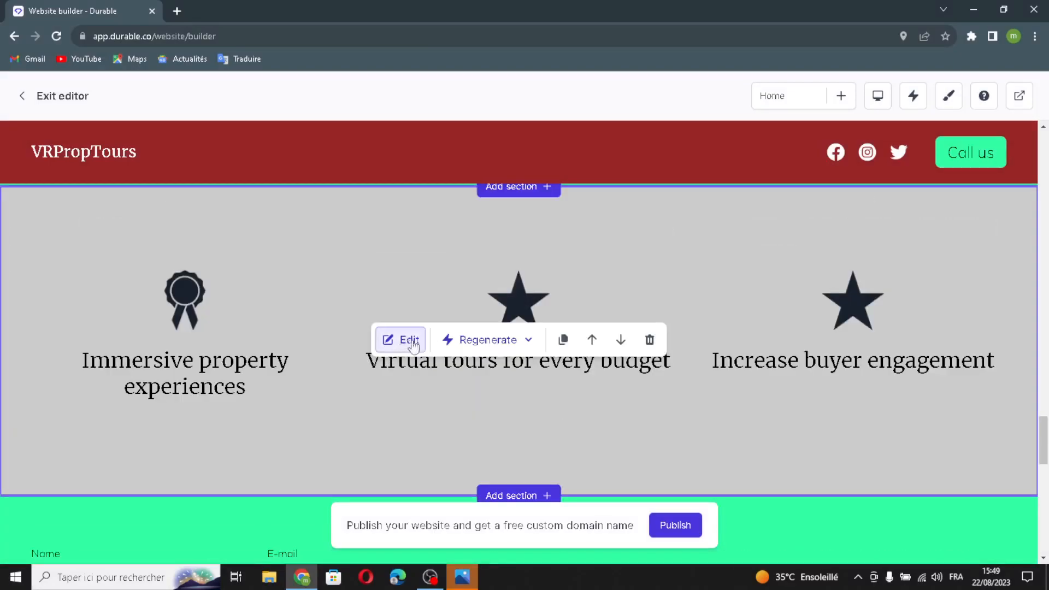
{"action": "left_click", "coordinate": [404, 339]}
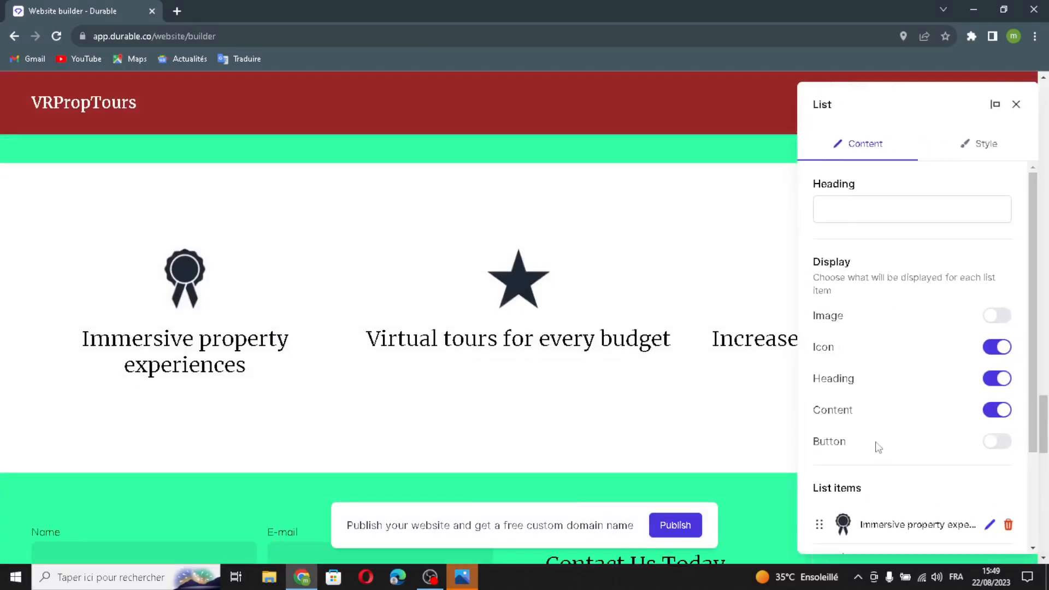
{"action": "left_click", "coordinate": [1015, 102]}
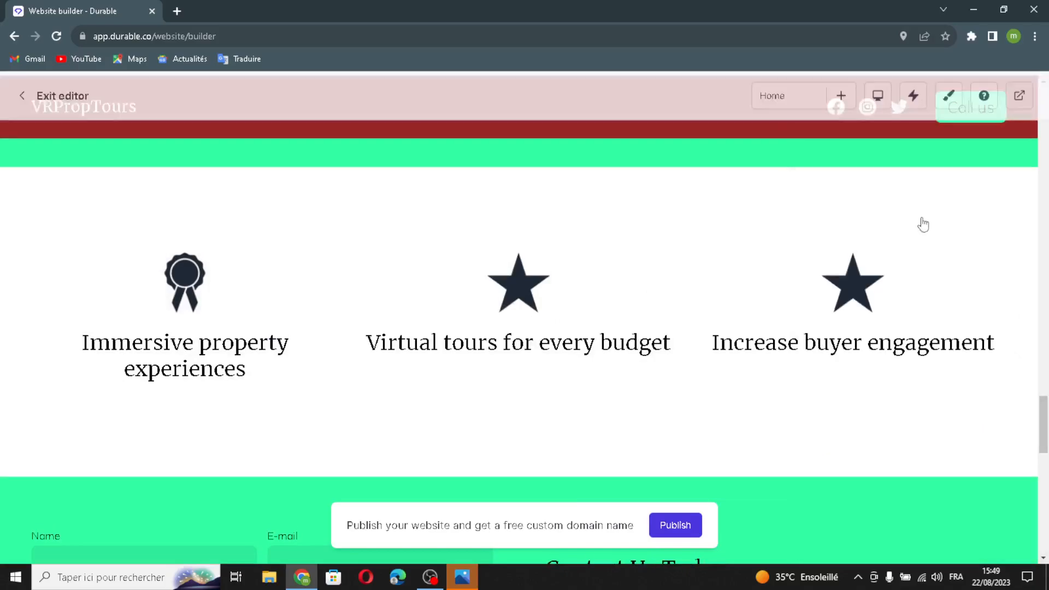
Step: Open the Contact Us Today form section for editing, regenerate its text with AI and view its custom fields
{"action": "scroll", "coordinate": [463, 383], "scroll_direction": "down", "scroll_amount": 7}
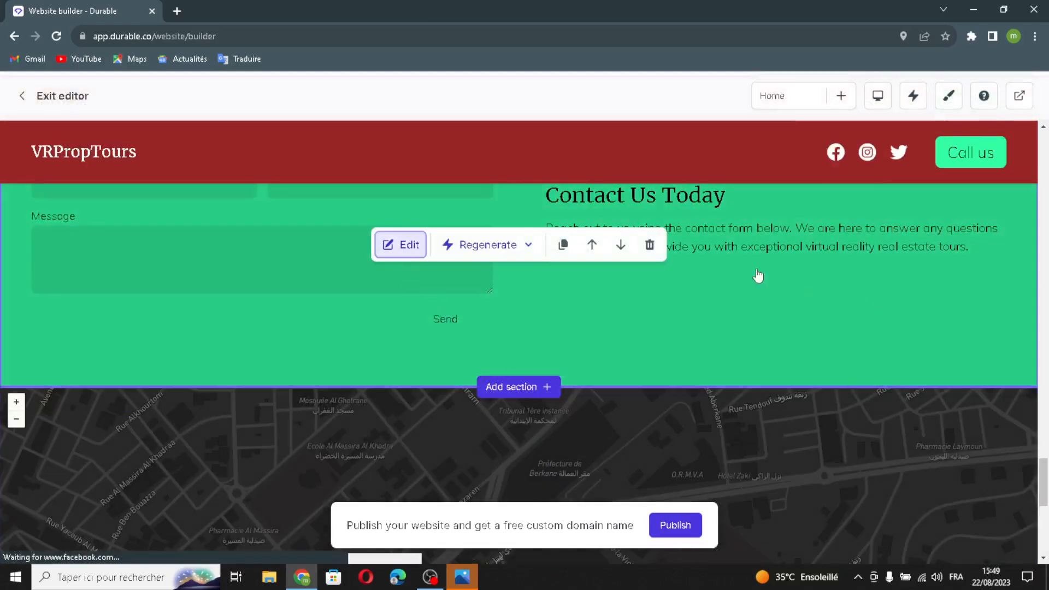
{"action": "left_click", "coordinate": [400, 245]}
{"action": "left_click", "coordinate": [965, 189]}
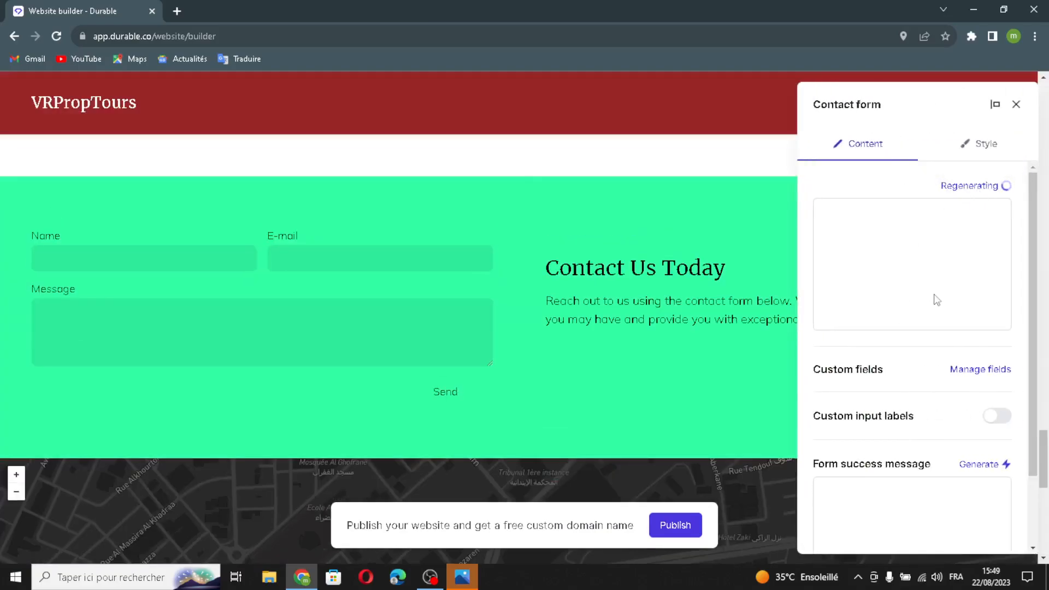
{"action": "left_click", "coordinate": [978, 370]}
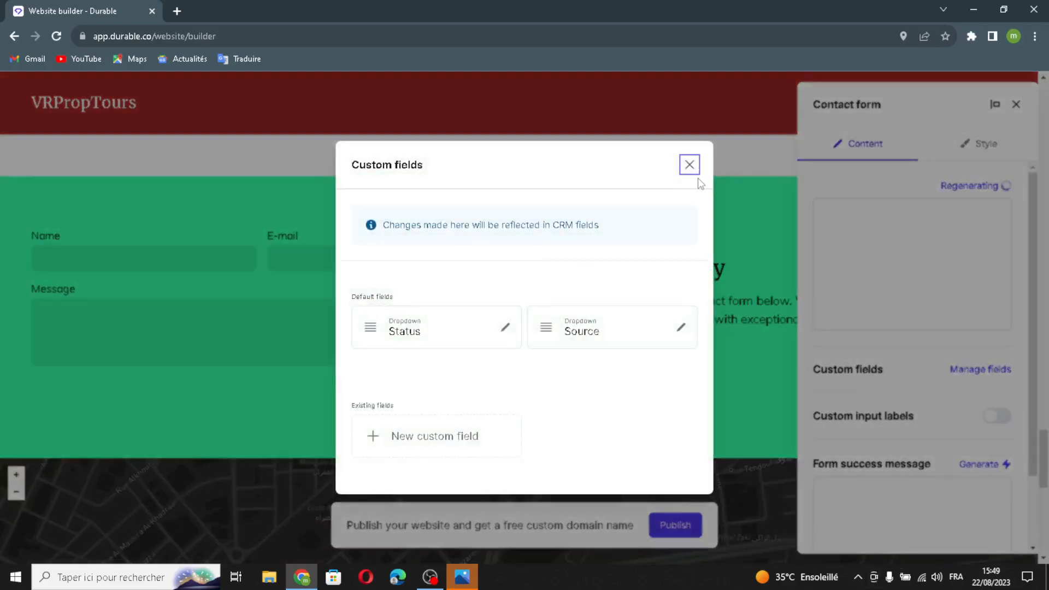
{"action": "left_click", "coordinate": [689, 164]}
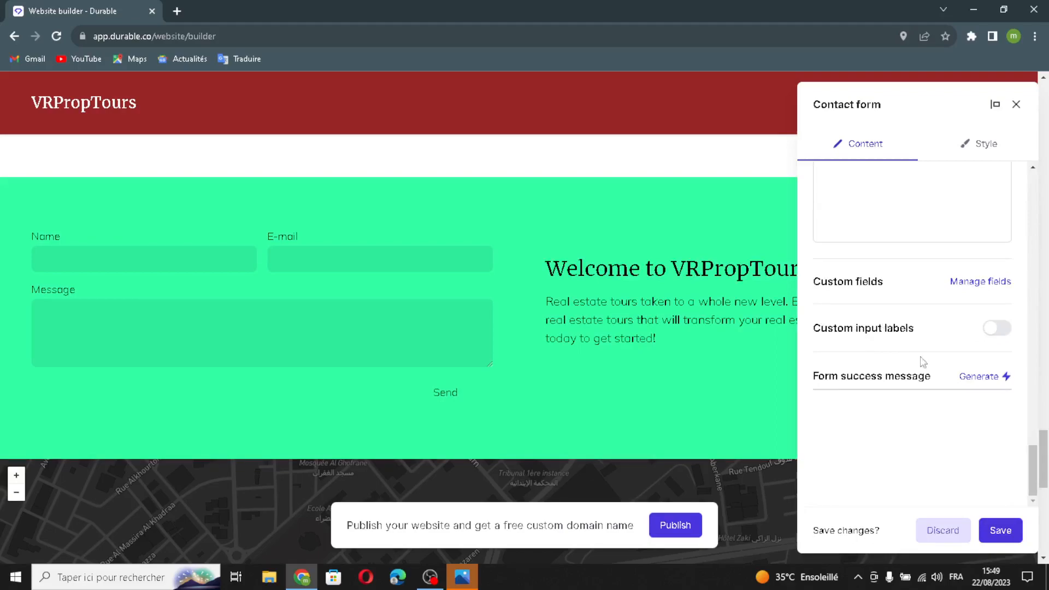
Step: Generate a form success message for the contact form with AI and close the section, keeping the changes
{"action": "left_click", "coordinate": [972, 376]}
{"action": "scroll", "coordinate": [965, 400], "scroll_direction": "down", "scroll_amount": 3}
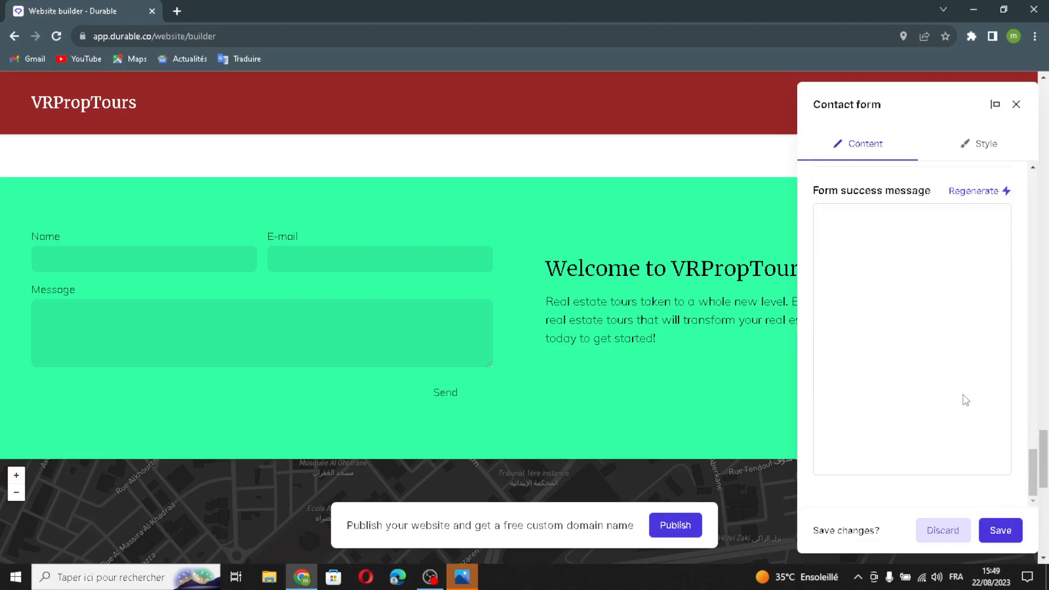
{"action": "left_click", "coordinate": [1016, 105]}
{"action": "left_click", "coordinate": [631, 354]}
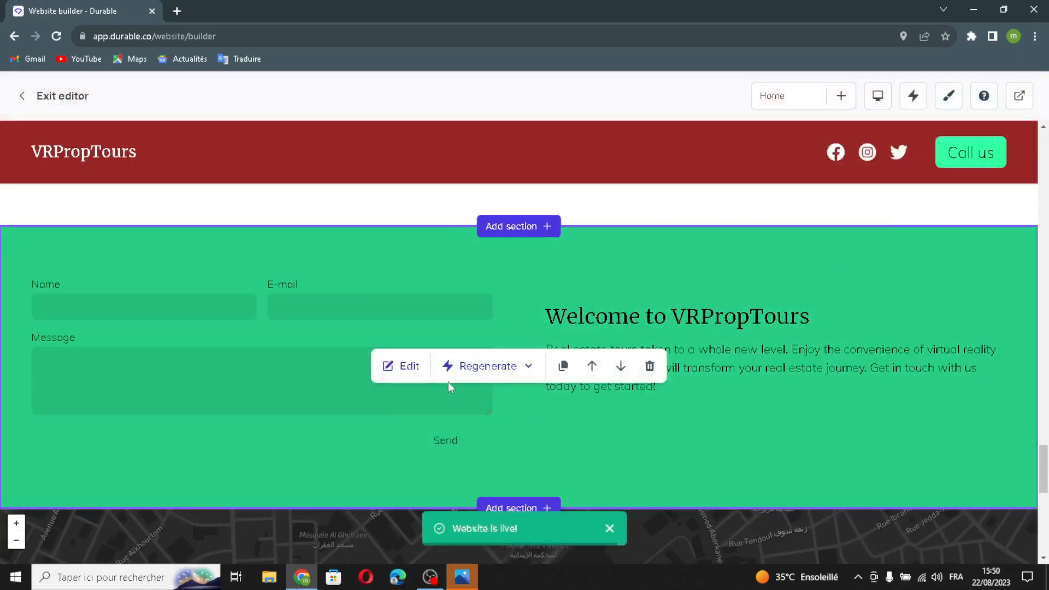
Step: Reopen the contact form section, check its text and form success message, and close it
{"action": "left_click", "coordinate": [405, 367]}
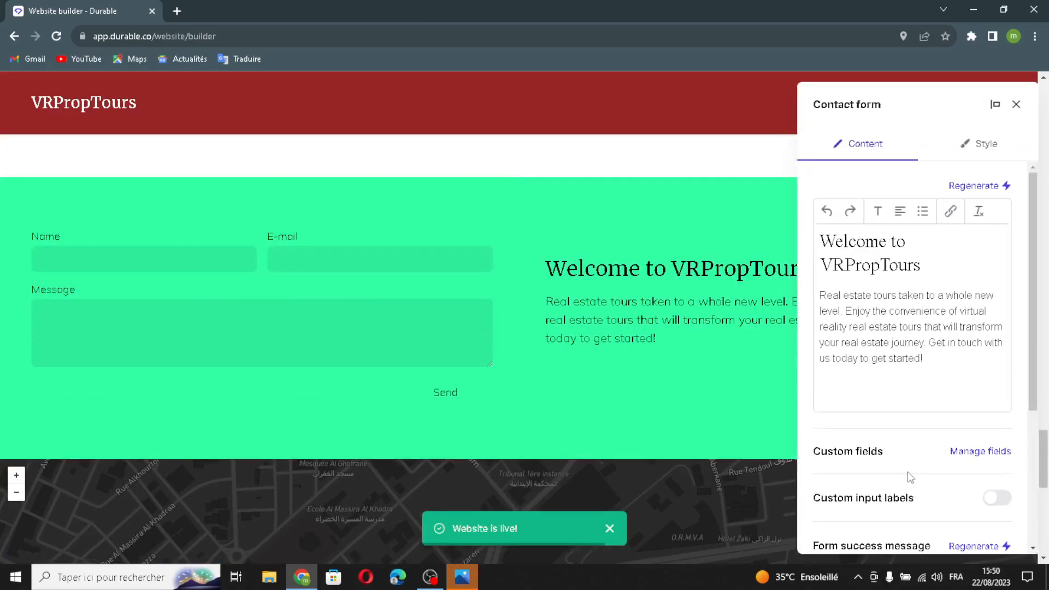
{"action": "scroll", "coordinate": [910, 477], "scroll_direction": "down", "scroll_amount": 4}
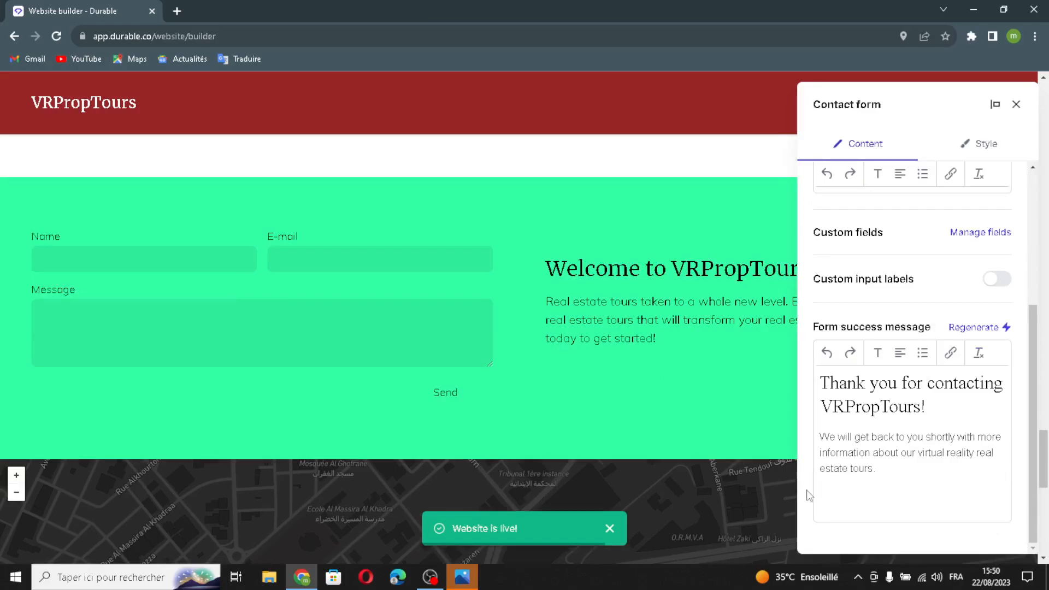
{"action": "left_click", "coordinate": [1016, 104]}
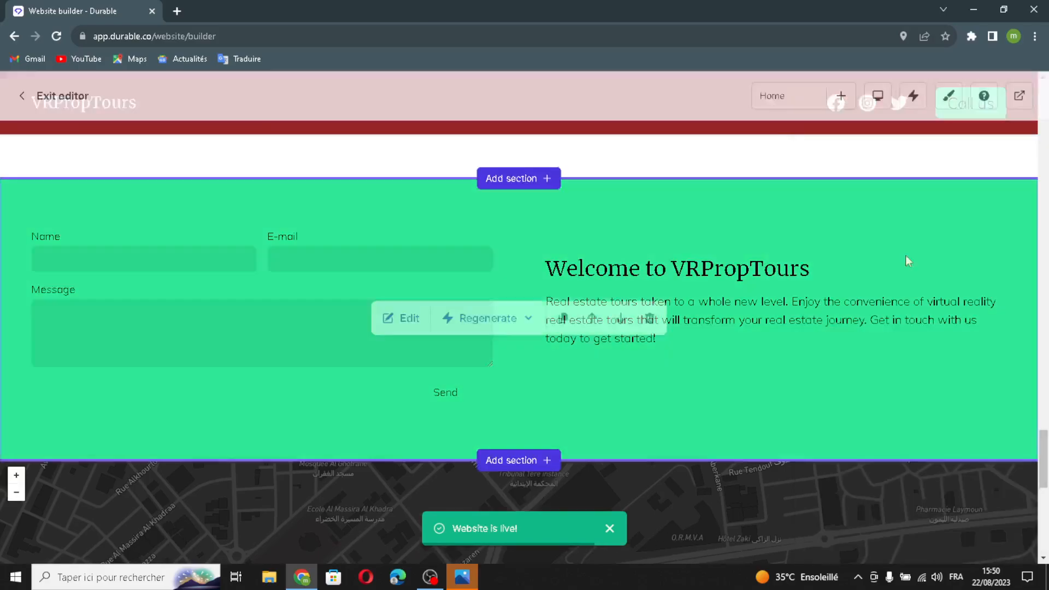
Step: Open the Location section for editing and look at its heading and business address
{"action": "scroll", "coordinate": [686, 336], "scroll_direction": "down", "scroll_amount": 6}
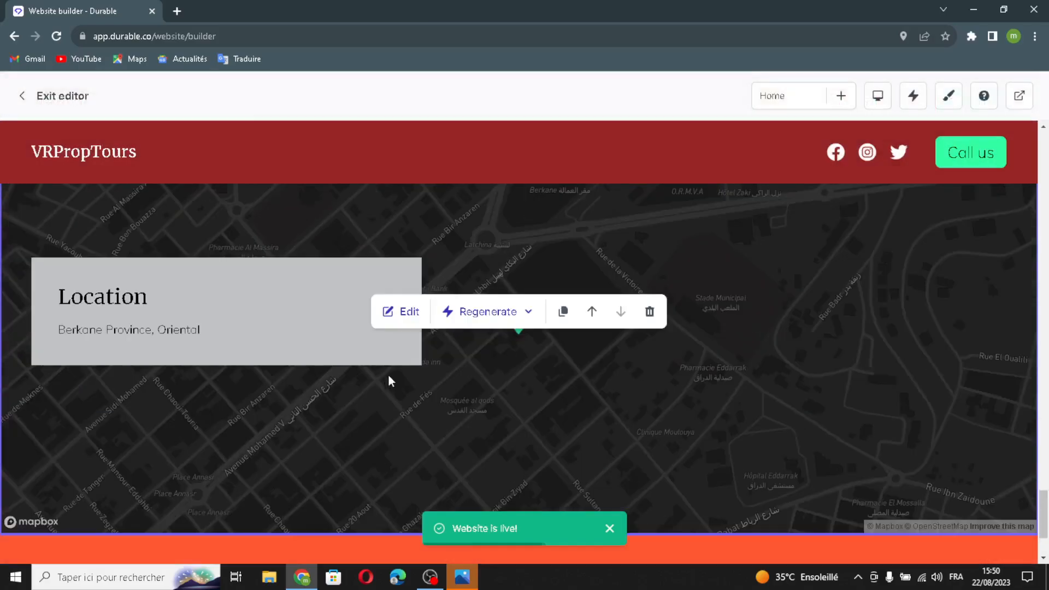
{"action": "left_click", "coordinate": [400, 313]}
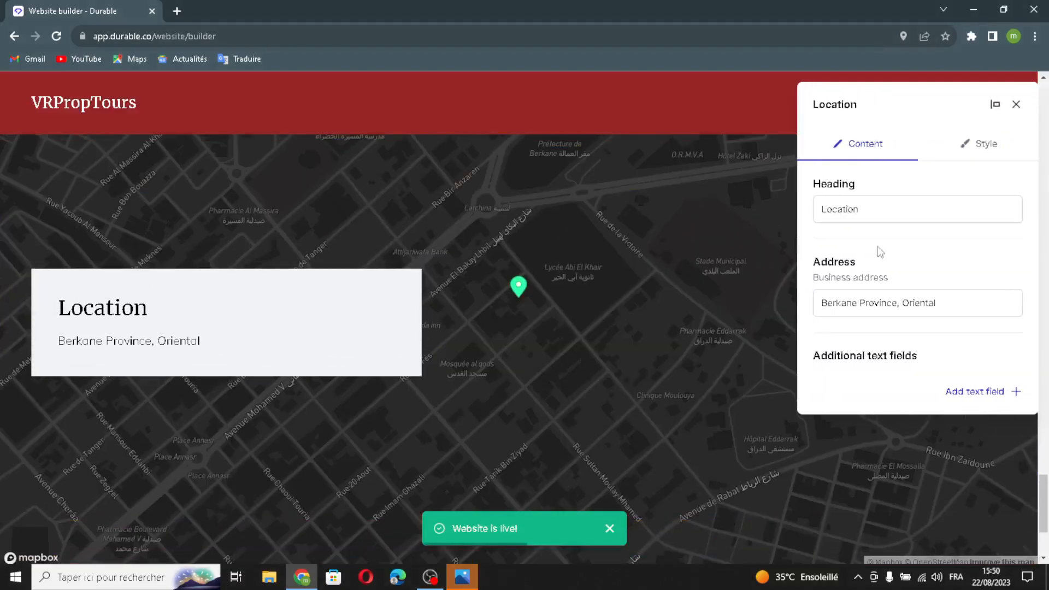
{"action": "left_click", "coordinate": [897, 213]}
{"action": "left_click_drag", "start_coordinate": [896, 212], "coordinate": [865, 204]}
{"action": "left_click", "coordinate": [974, 300]}
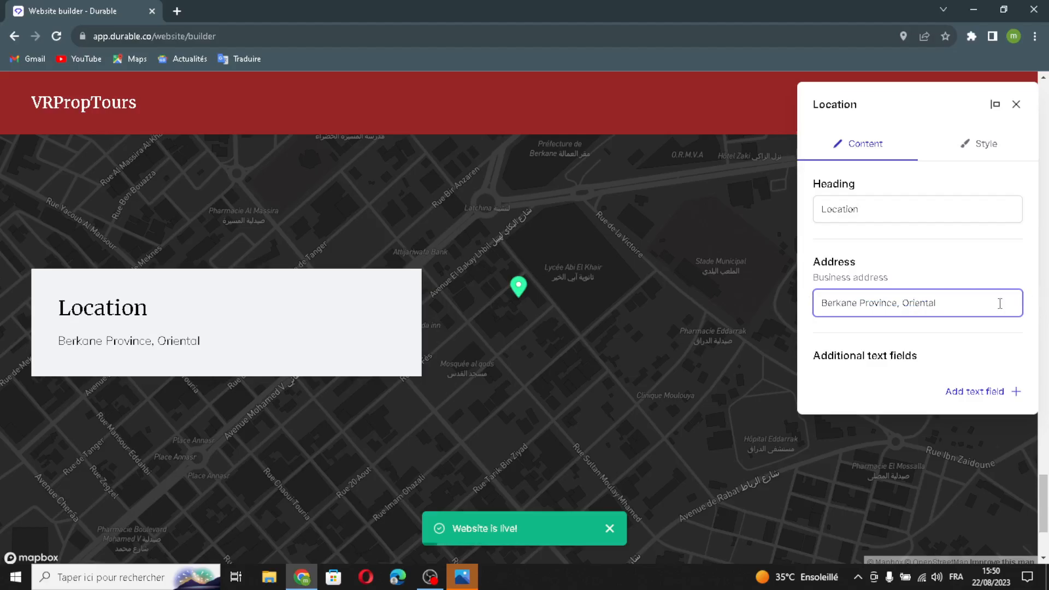
Step: View the title and content options for an additional text field in the Location section and close them without adding one
{"action": "left_click", "coordinate": [974, 391]}
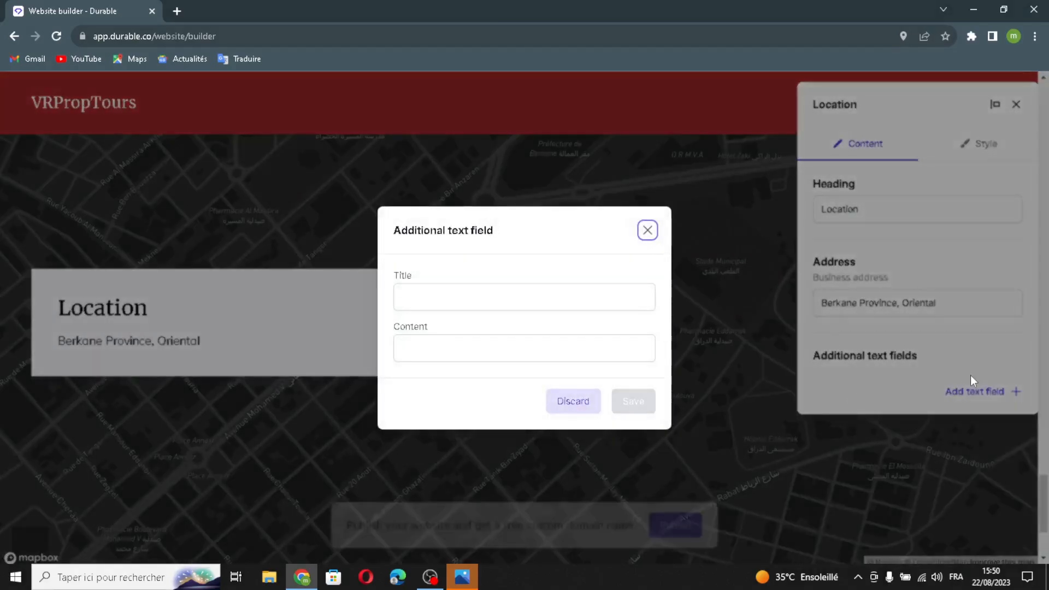
{"action": "left_click", "coordinate": [568, 299]}
{"action": "left_click", "coordinate": [545, 356]}
{"action": "left_click", "coordinate": [660, 232]}
{"action": "left_click", "coordinate": [646, 234]}
Step: Go through the Location section's style options, from map type and theme to marker colour, alignment and background
{"action": "left_click", "coordinate": [992, 144]}
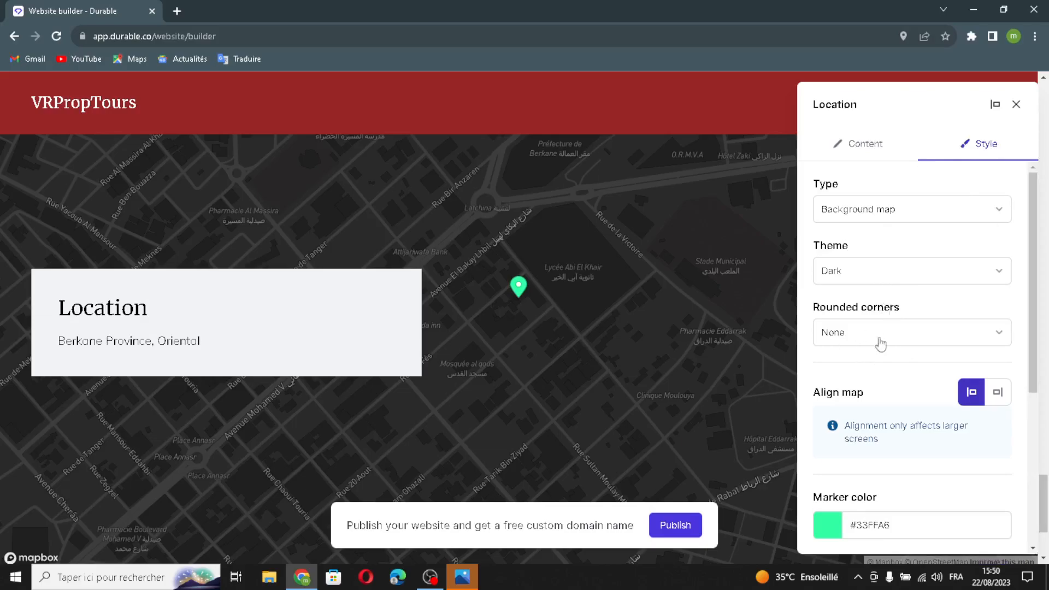
{"action": "scroll", "coordinate": [827, 391], "scroll_direction": "down", "scroll_amount": 5}
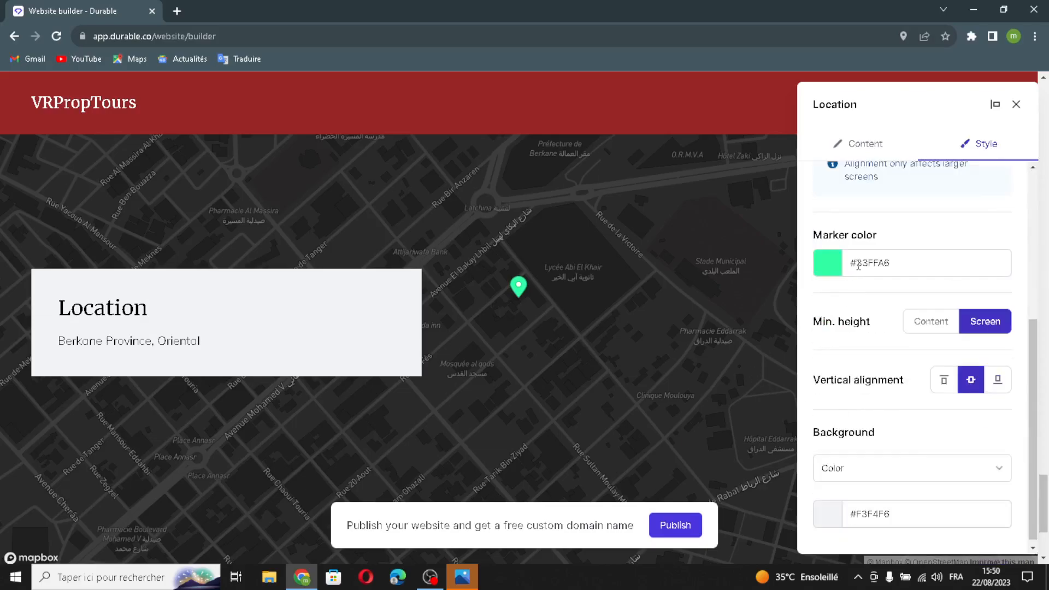
Step: Finish viewing the Location section's style options, close the section, and open the website footer for editing
{"action": "scroll", "coordinate": [921, 442], "scroll_direction": "down", "scroll_amount": 1}
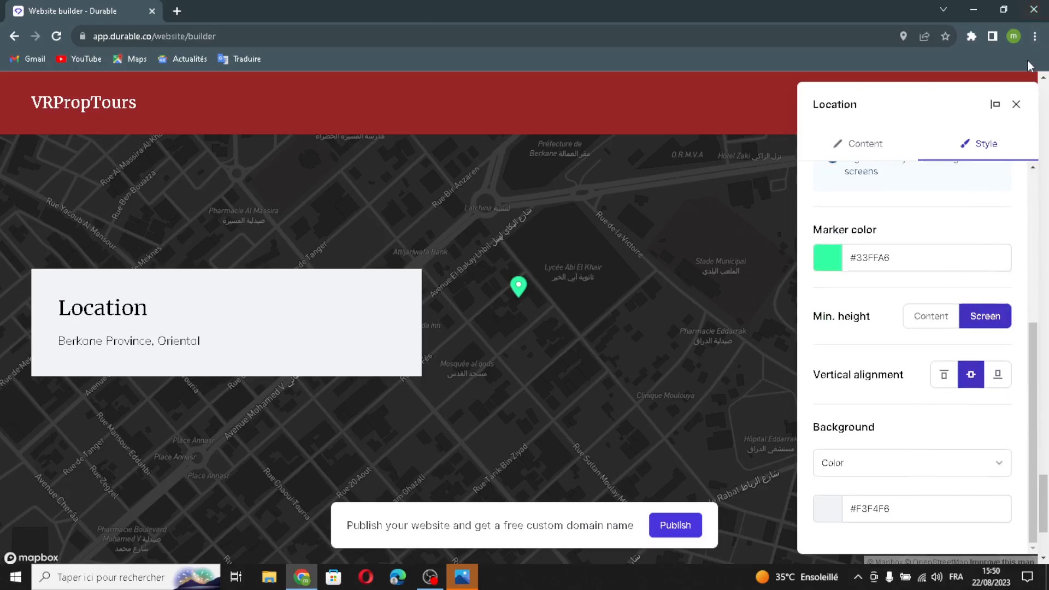
{"action": "left_click", "coordinate": [1015, 107]}
{"action": "scroll", "coordinate": [574, 336], "scroll_direction": "down", "scroll_amount": 3}
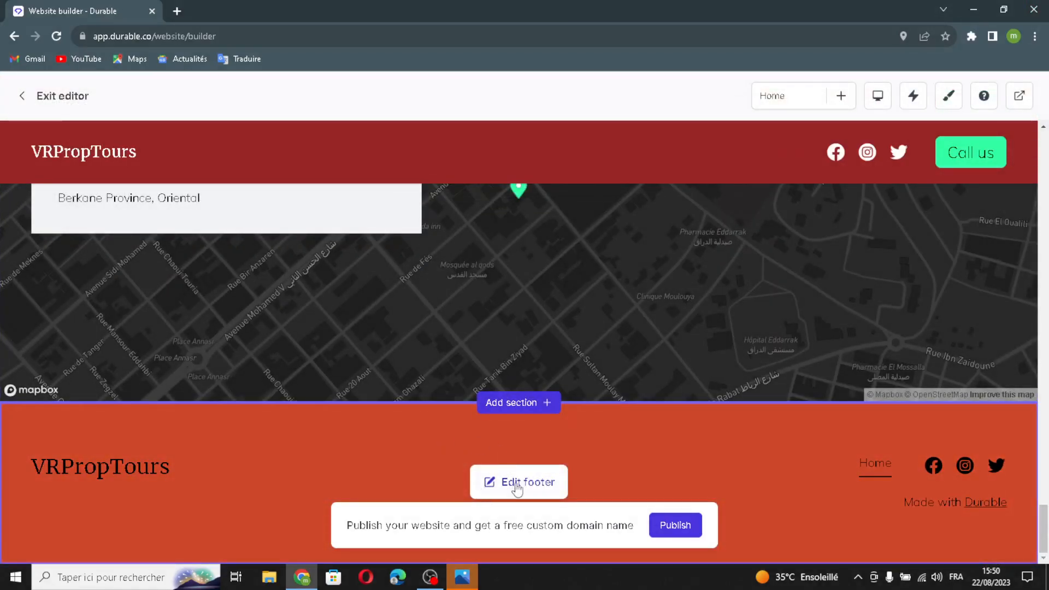
{"action": "left_click", "coordinate": [515, 483]}
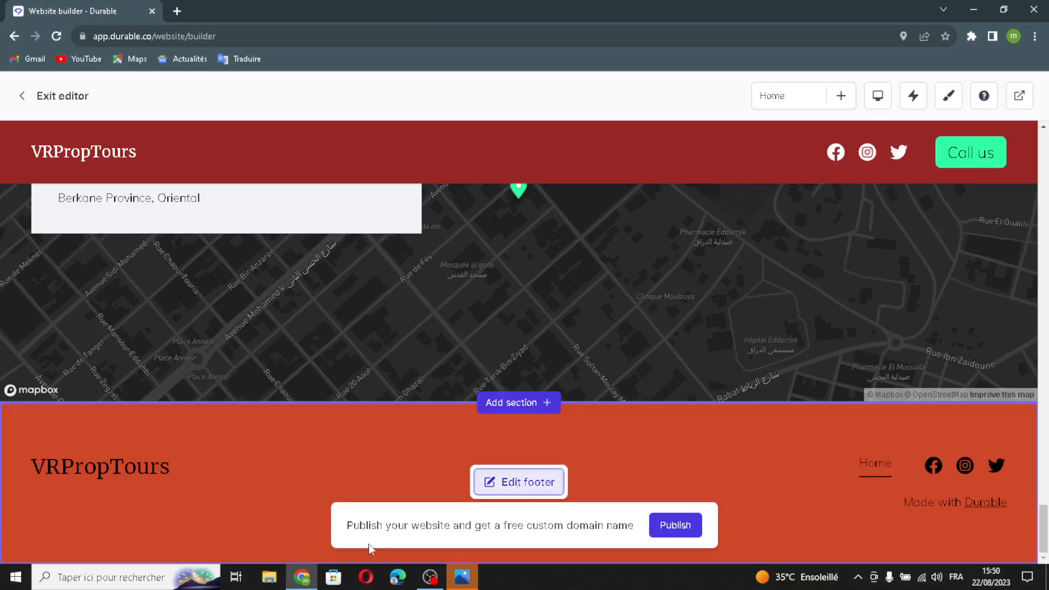
Step: Check the business name in the footer and turn on the option to replace the company name with a logo
{"action": "left_click_drag", "start_coordinate": [893, 296], "coordinate": [819, 300]}
{"action": "left_click", "coordinate": [920, 302]}
{"action": "left_click", "coordinate": [996, 338]}
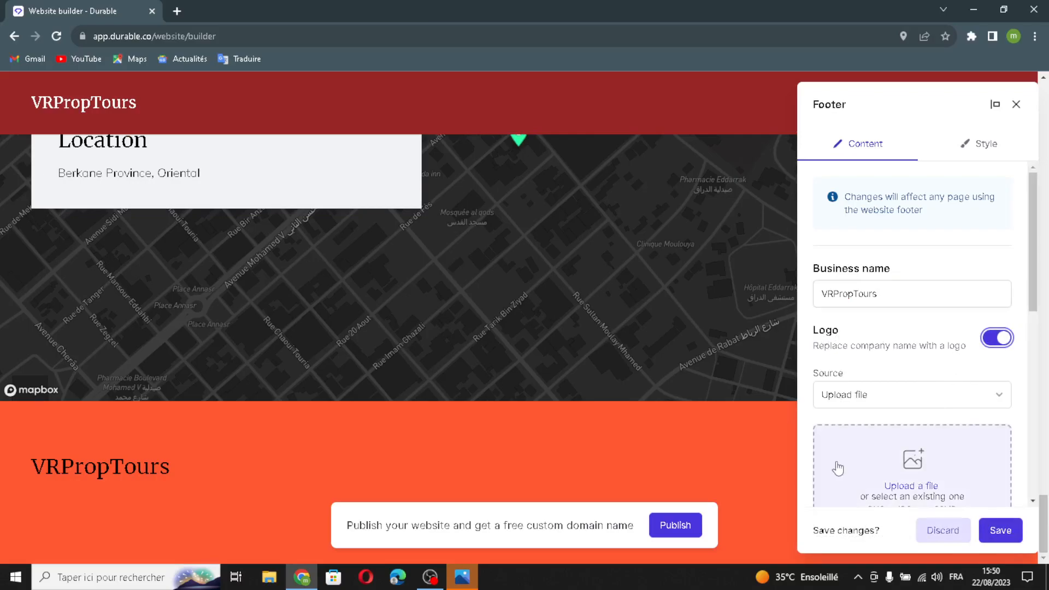
Step: Look through the footer's remaining content options, from logo upload and additional details to the button and social links
{"action": "scroll", "coordinate": [896, 390], "scroll_direction": "down", "scroll_amount": 2}
{"action": "scroll", "coordinate": [910, 464], "scroll_direction": "down", "scroll_amount": 1}
{"action": "left_click", "coordinate": [886, 417]}
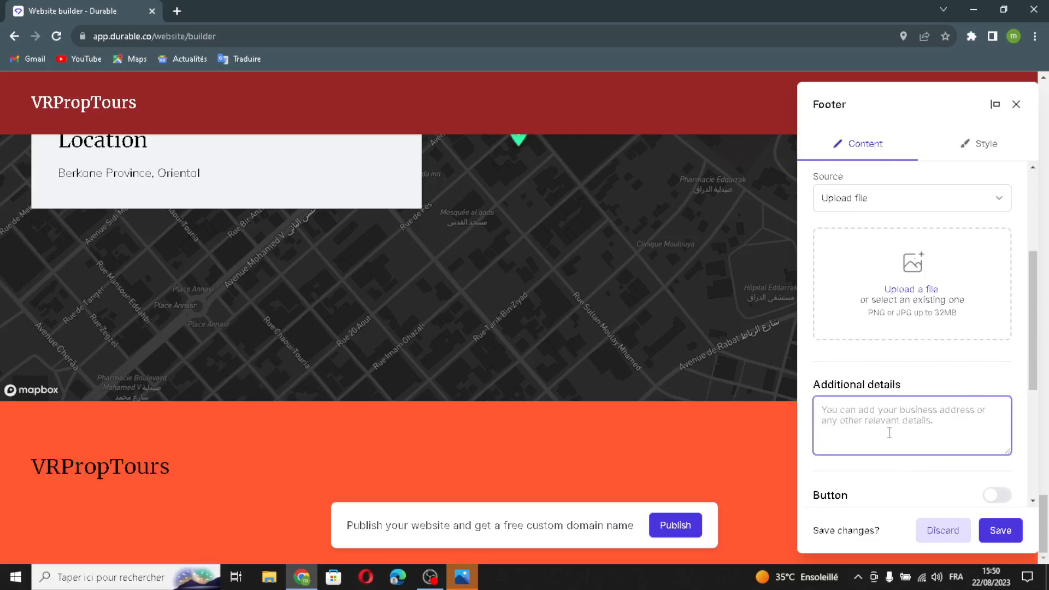
{"action": "scroll", "coordinate": [929, 439], "scroll_direction": "down", "scroll_amount": 2}
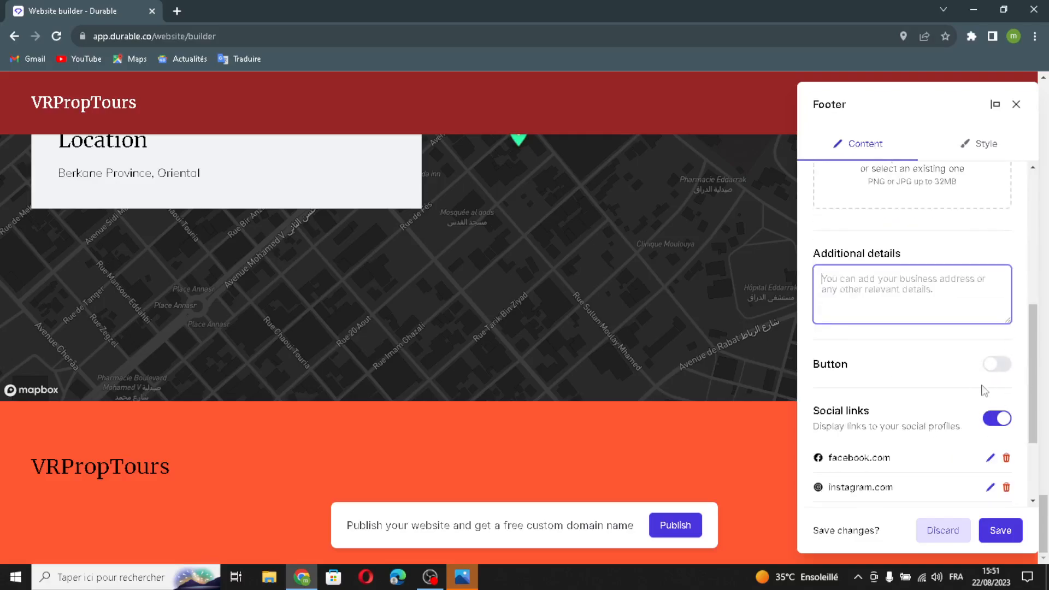
{"action": "scroll", "coordinate": [874, 421], "scroll_direction": "down", "scroll_amount": 2}
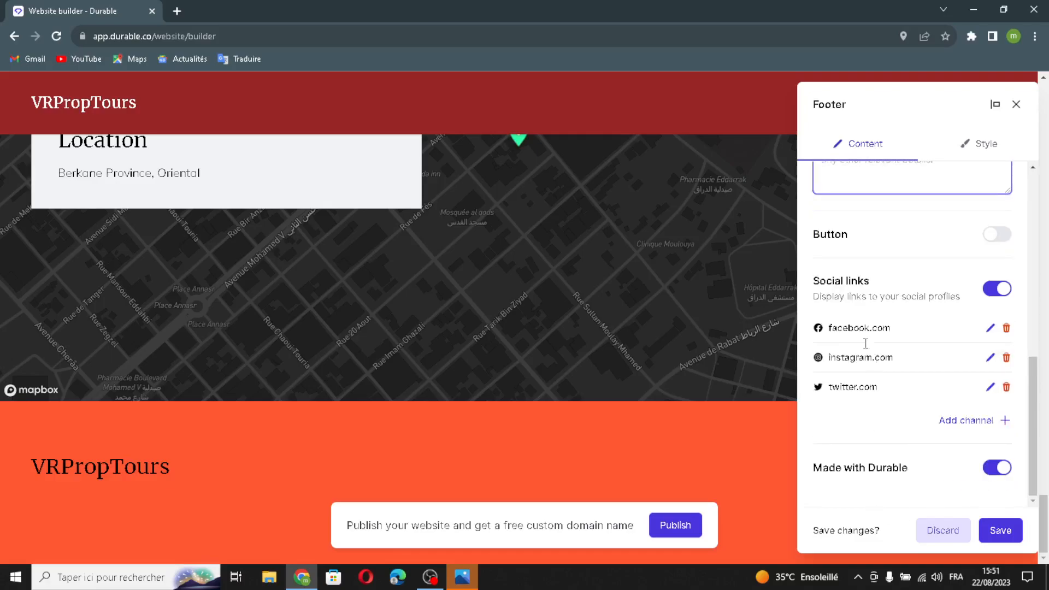
Step: View the options for an additional social link in the footer, close them without adding one, and save the footer
{"action": "left_click", "coordinate": [975, 422]}
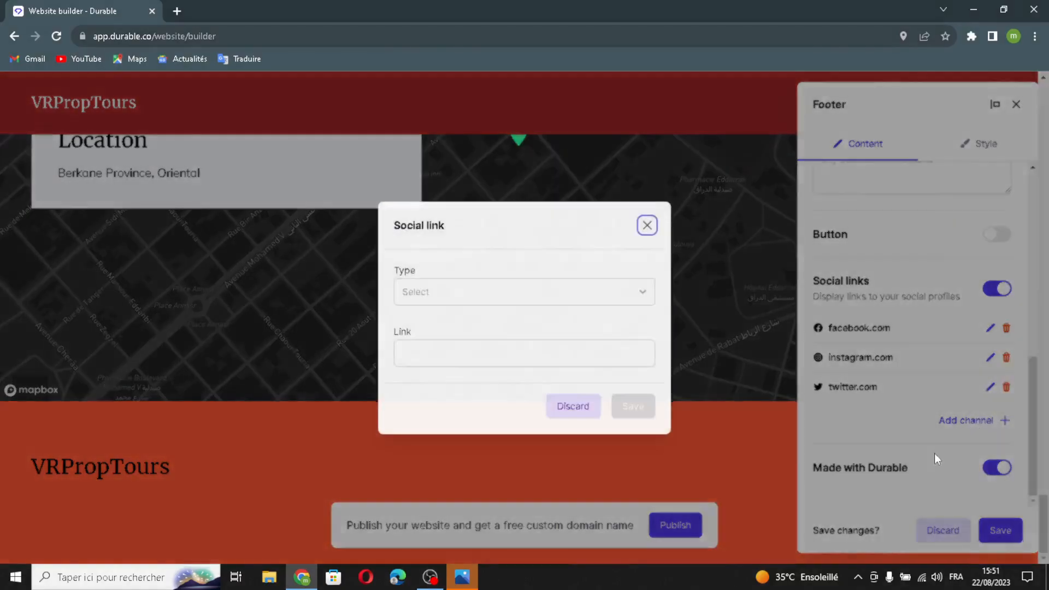
{"action": "left_click", "coordinate": [647, 225]}
{"action": "left_click", "coordinate": [990, 536]}
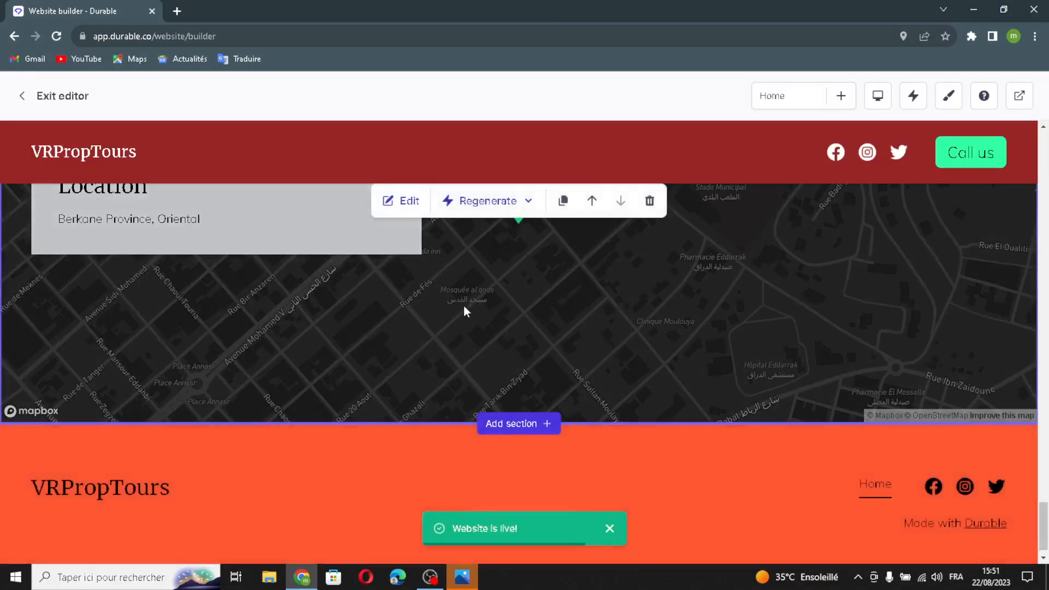
Step: View the Location section's regenerate options and duplicate the section
{"action": "left_click", "coordinate": [492, 267]}
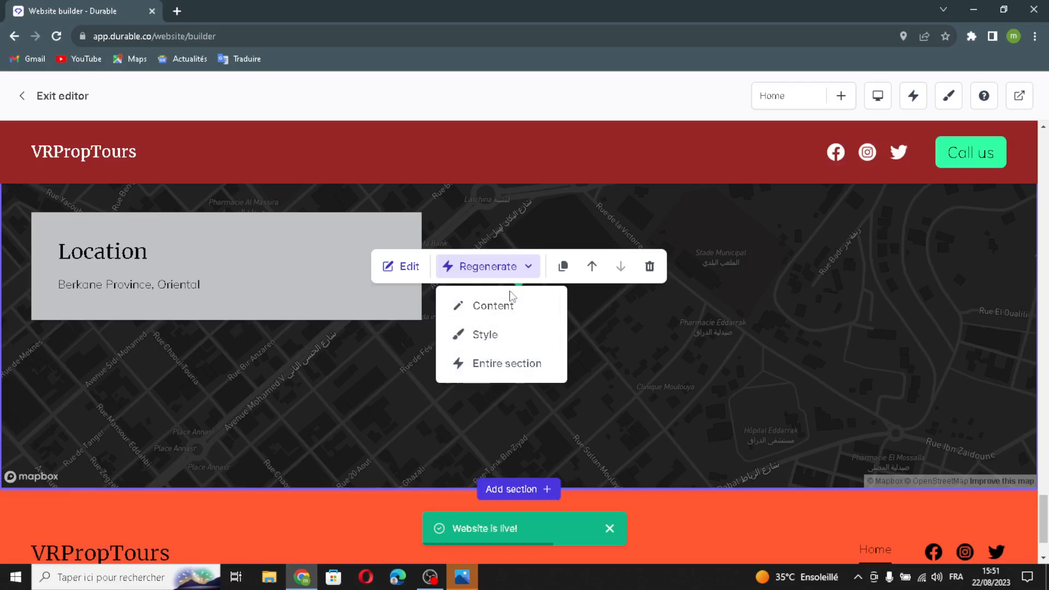
{"action": "left_click", "coordinate": [563, 266]}
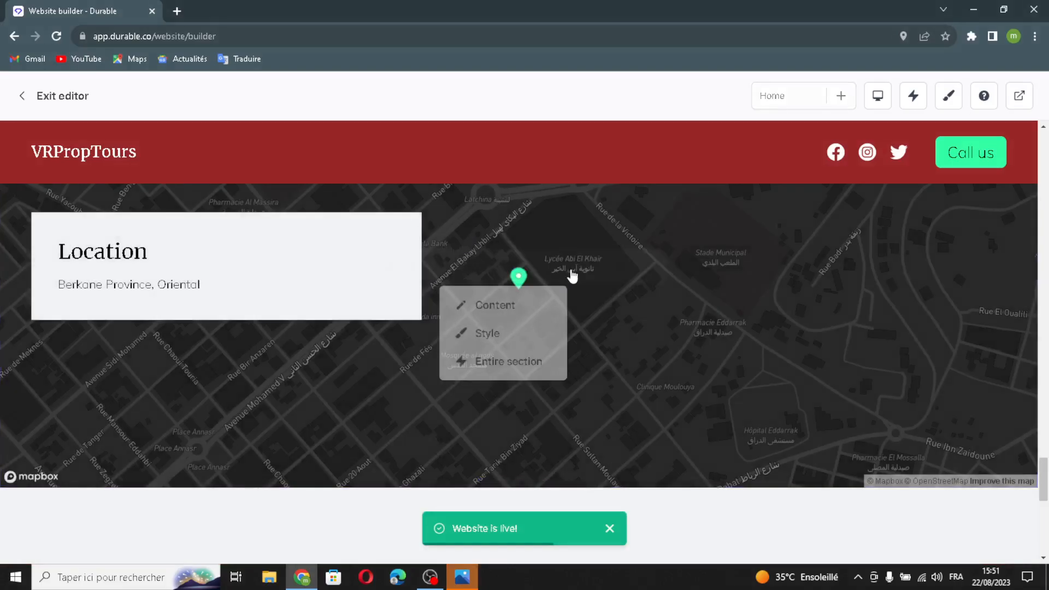
{"action": "scroll", "coordinate": [528, 453], "scroll_direction": "down", "scroll_amount": 5}
Step: Delete the duplicated Location section and save the website changes
{"action": "left_click", "coordinate": [650, 382]}
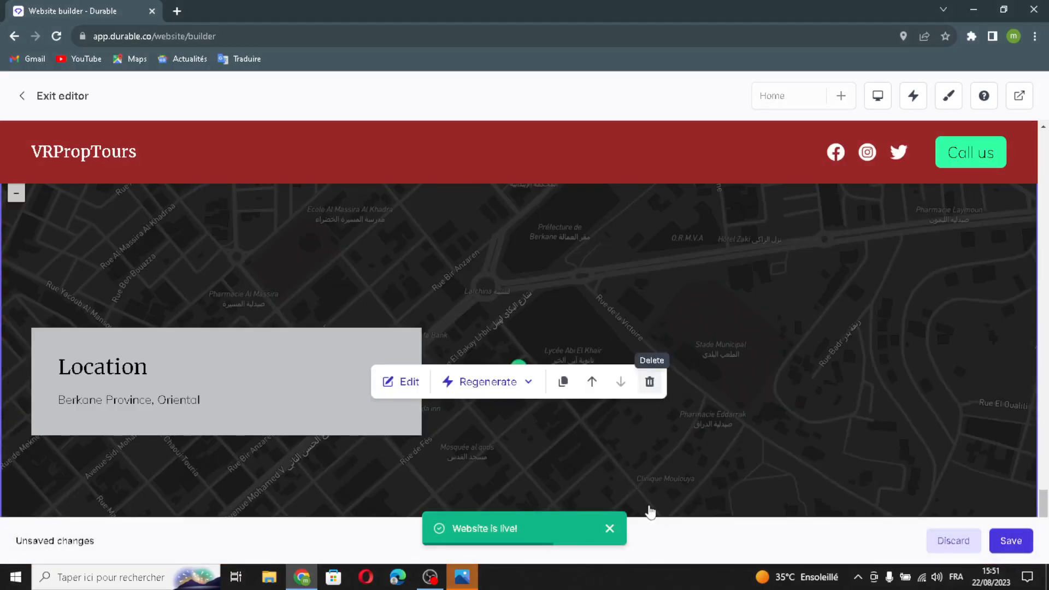
{"action": "left_click", "coordinate": [650, 382]}
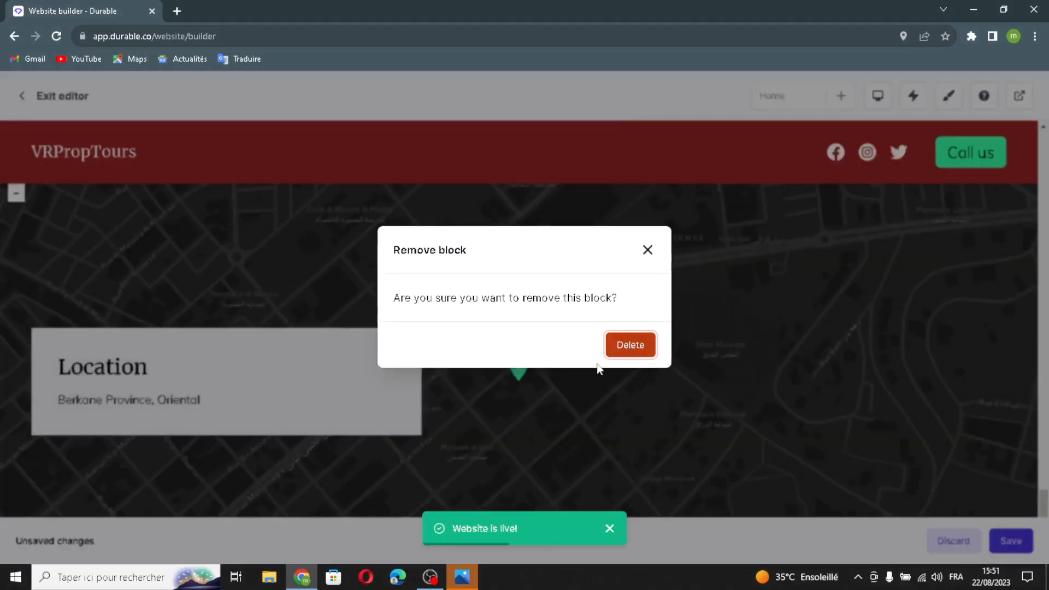
{"action": "left_click", "coordinate": [623, 349]}
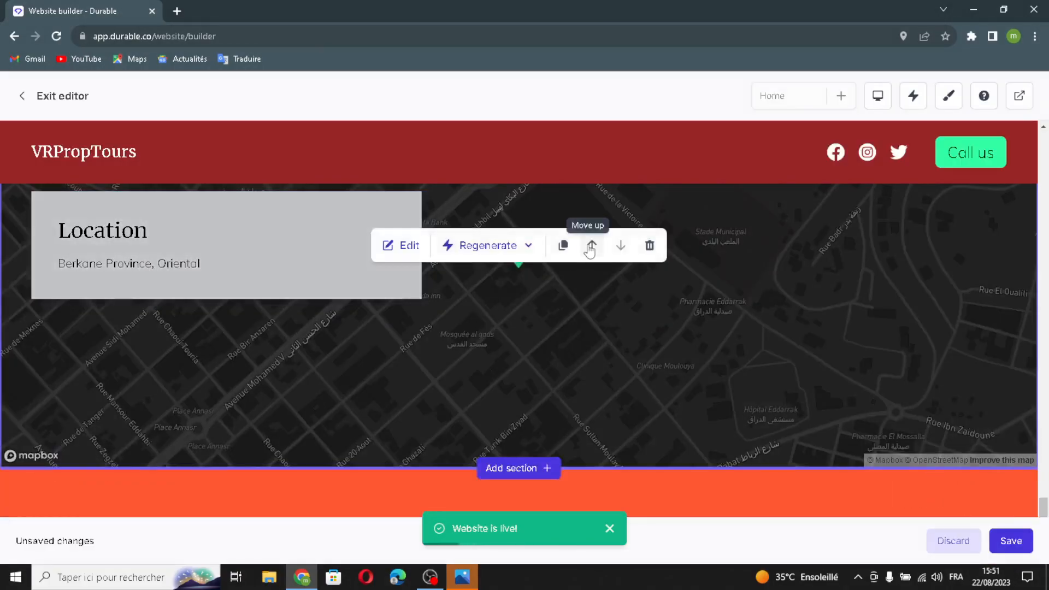
{"action": "scroll", "coordinate": [864, 437], "scroll_direction": "down", "scroll_amount": 1}
{"action": "left_click", "coordinate": [1008, 541]}
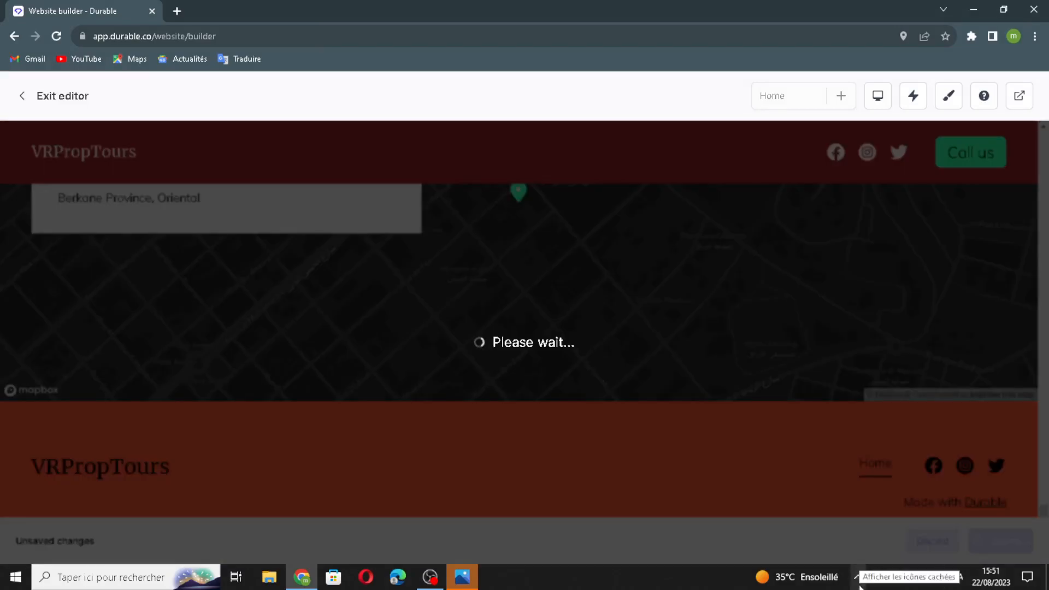